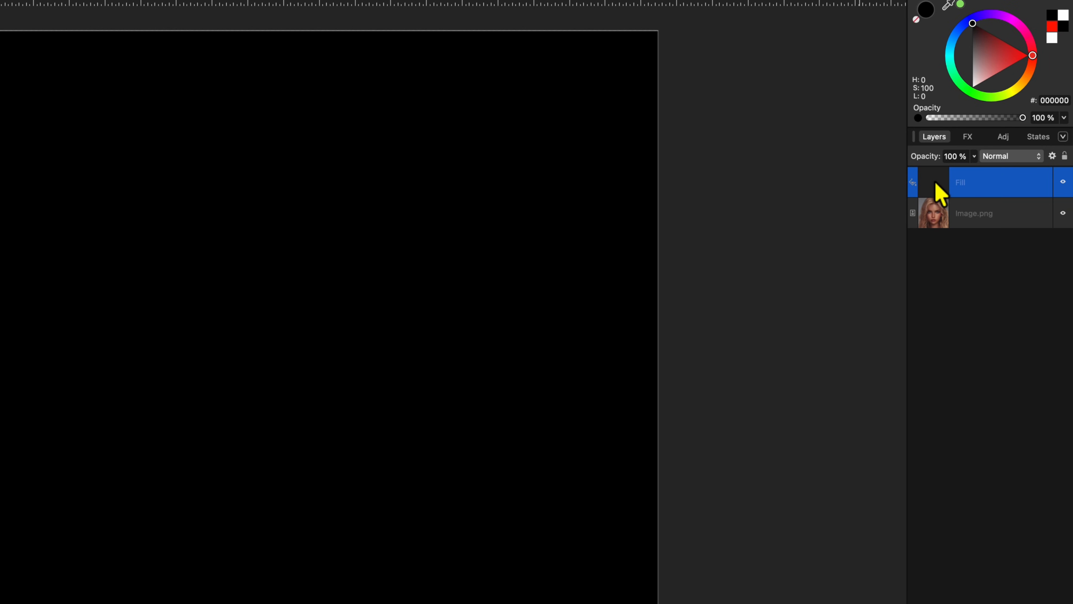
Move the black Fill layer beneath Image.png and duplicate the portrait layer
left_click_drag(941, 192, 971, 230)
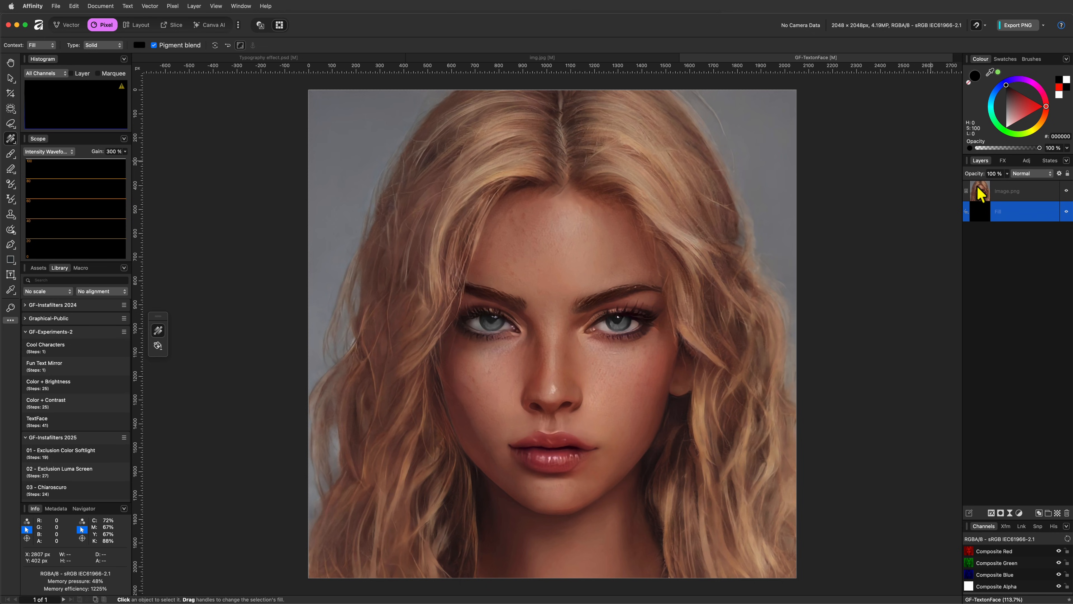
left_click(980, 192)
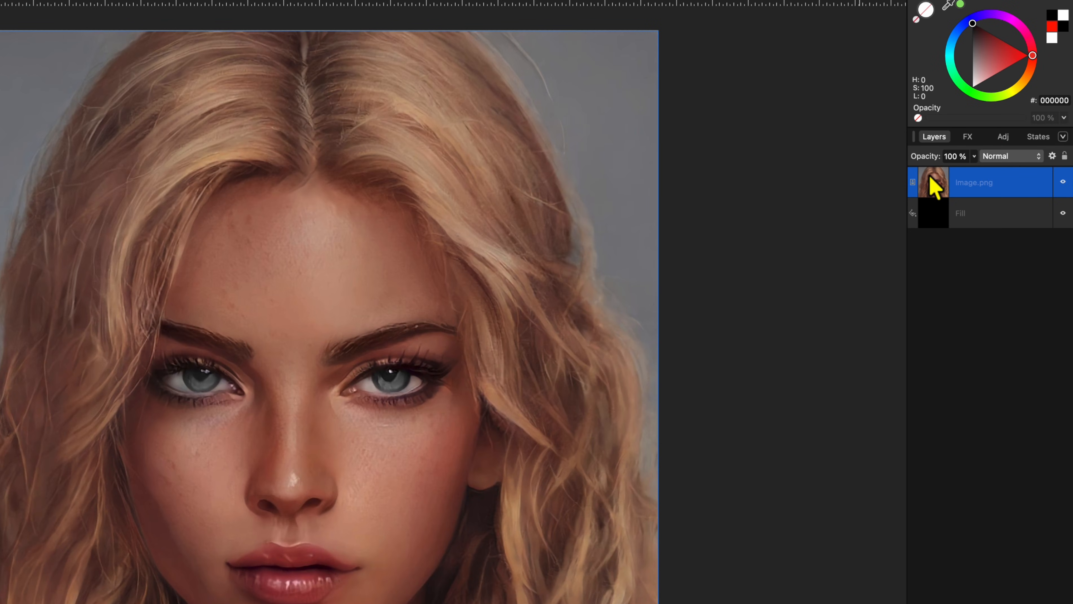
right_click(977, 191)
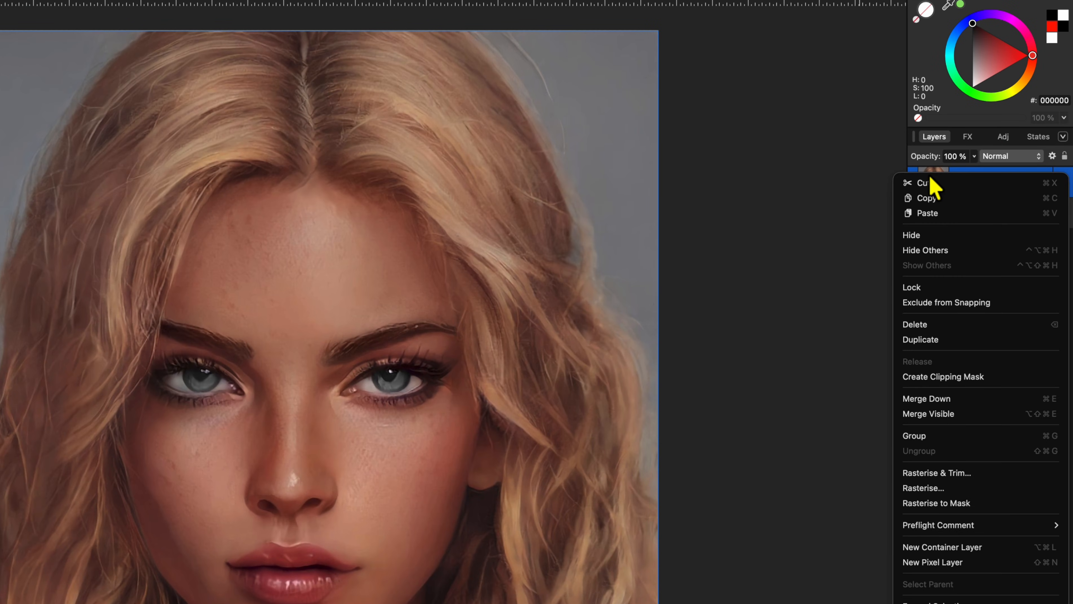
left_click(946, 339)
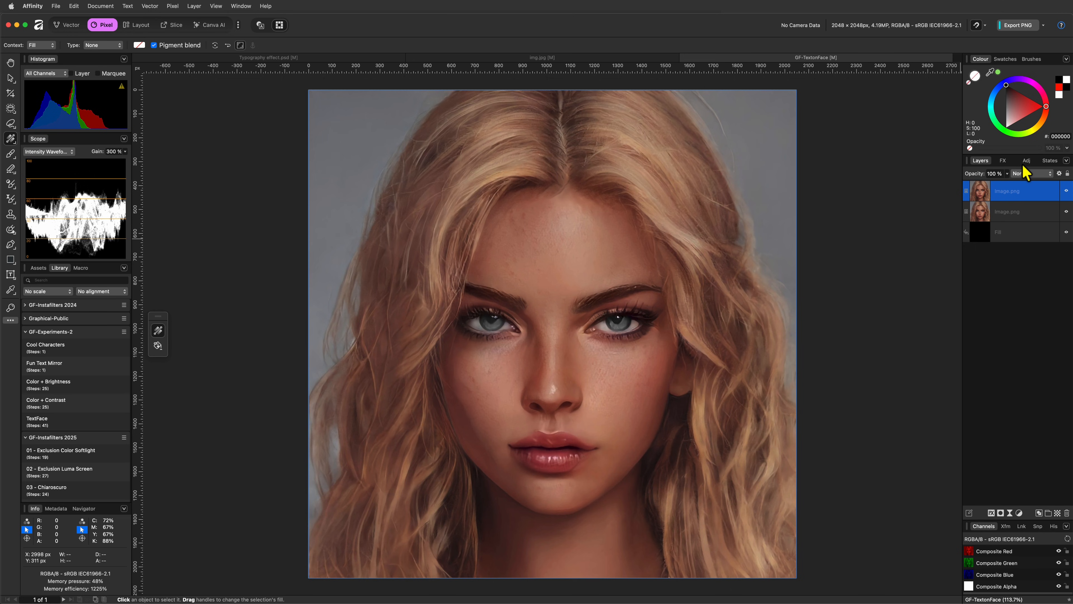
Add a Channel Mixer adjustment with the Black and White preset and Gray output
left_click(1026, 161)
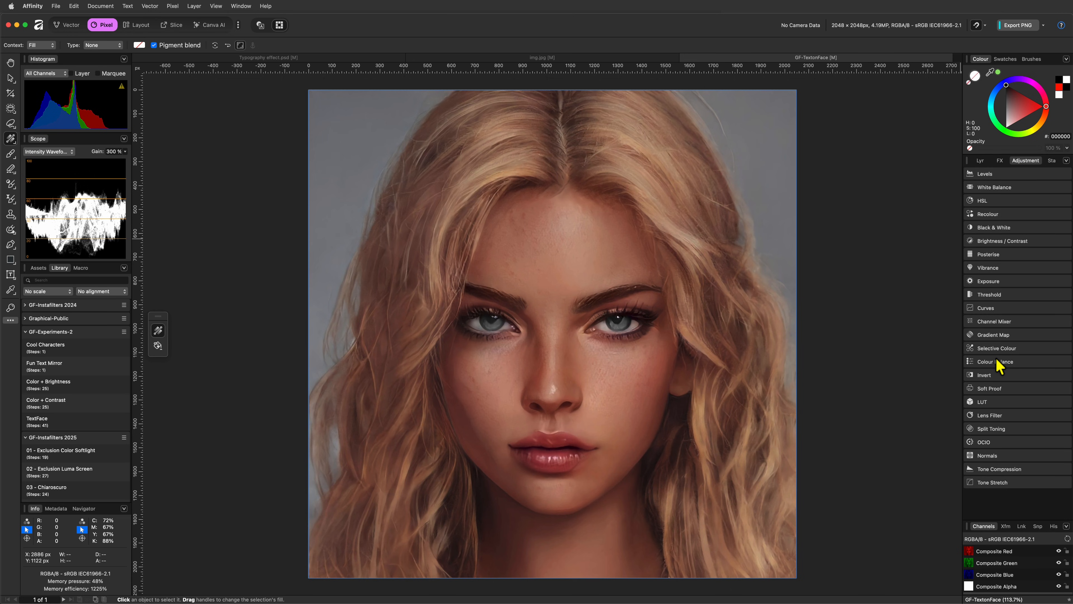
left_click(993, 323)
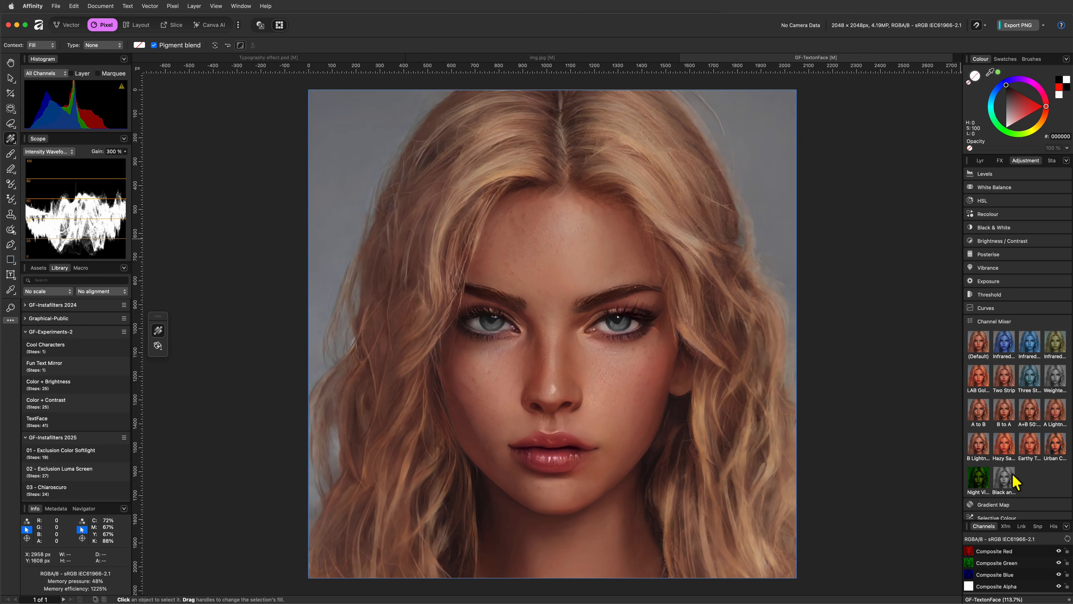
left_click(1004, 477)
left_click(980, 161)
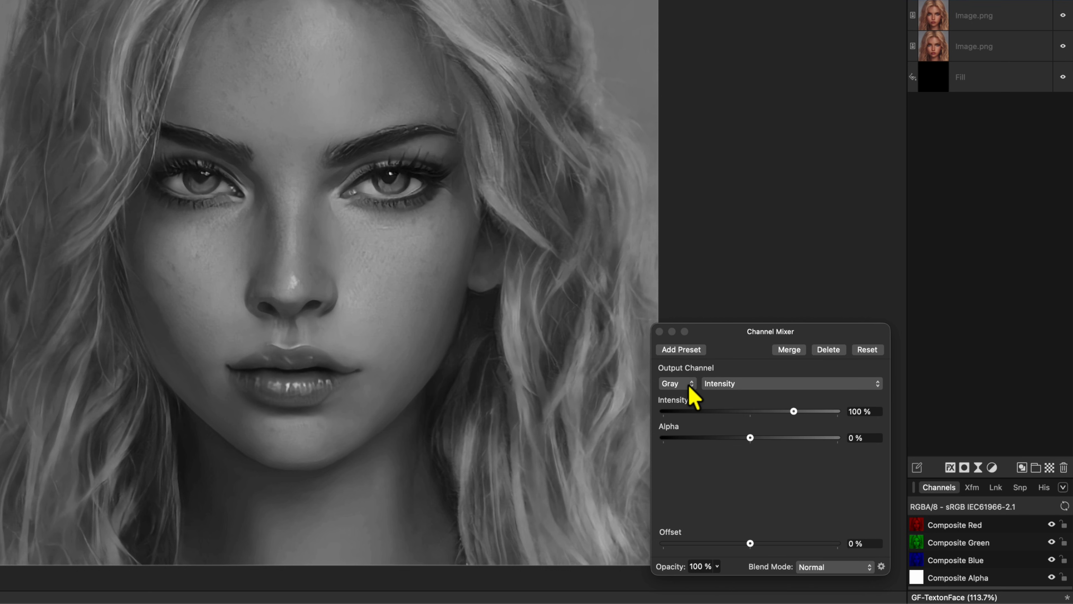
left_click(691, 384)
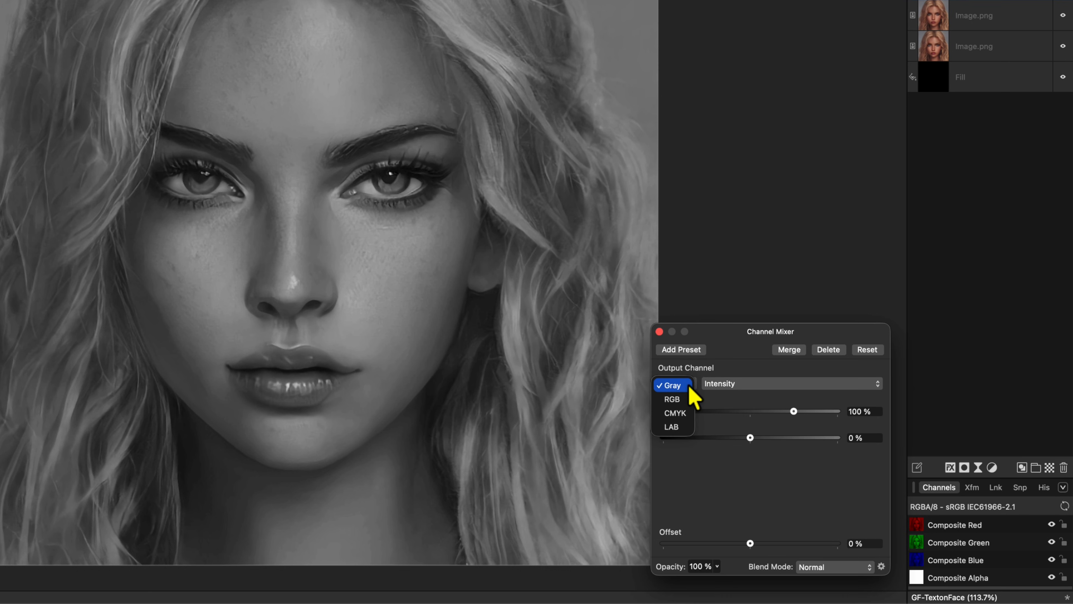
left_click(673, 384)
left_click(659, 331)
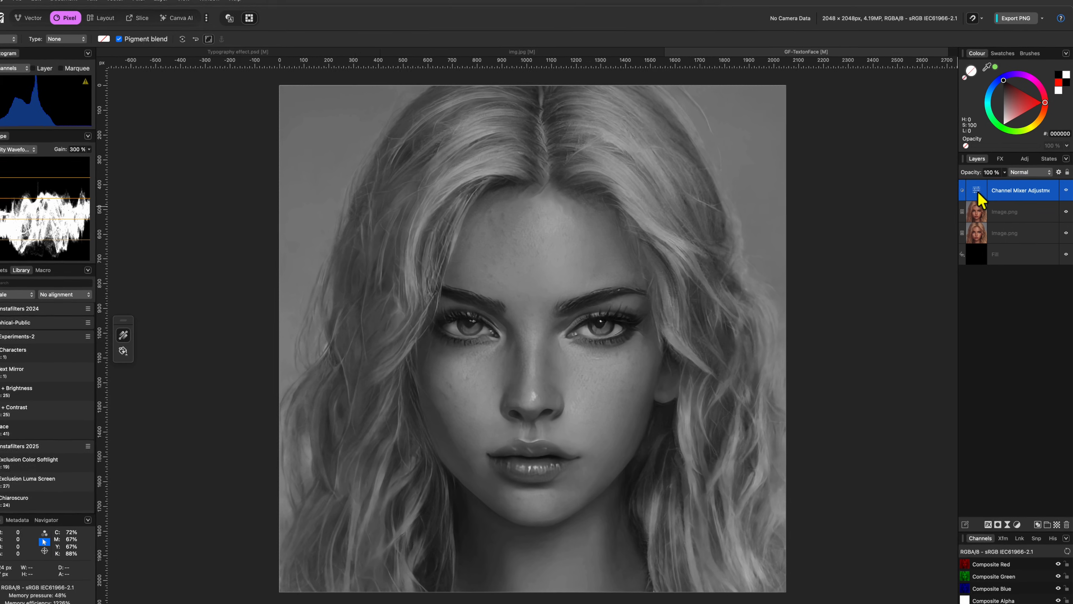
Nest the Channel Mixer inside the top Image.png copy
left_click_drag(982, 199, 1036, 223)
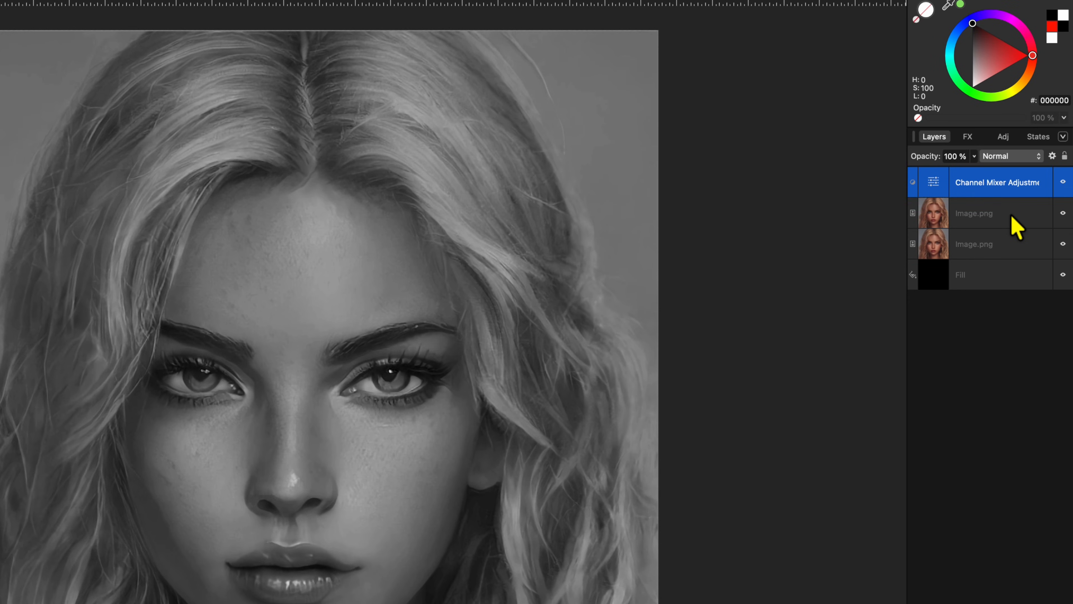
left_click(913, 190)
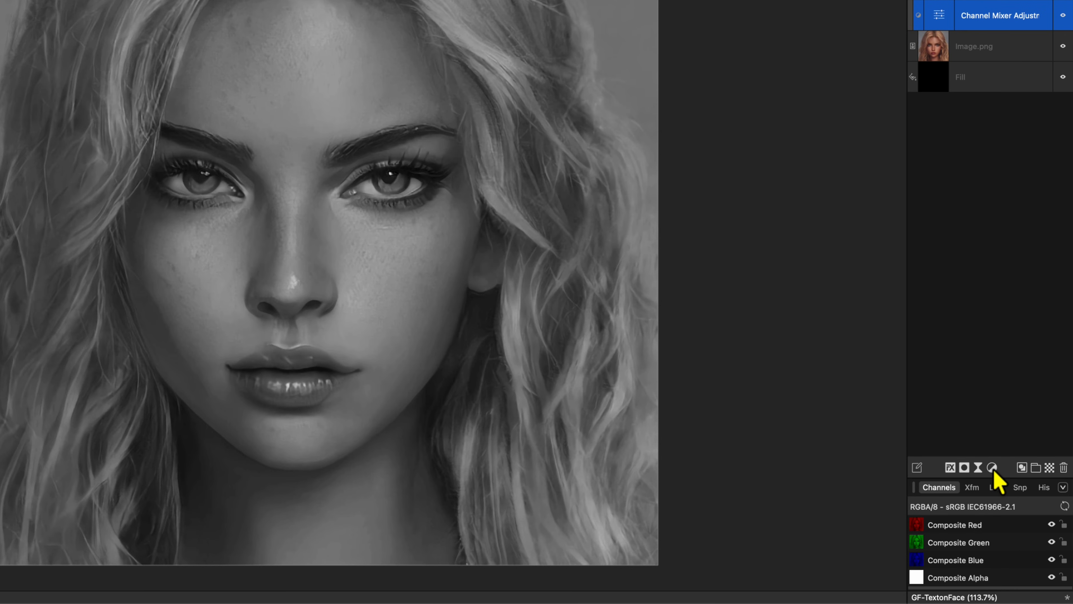
left_click(1018, 513)
Add a Levels adjustment with black 11%, white 66% and output white 83%
left_click(989, 475)
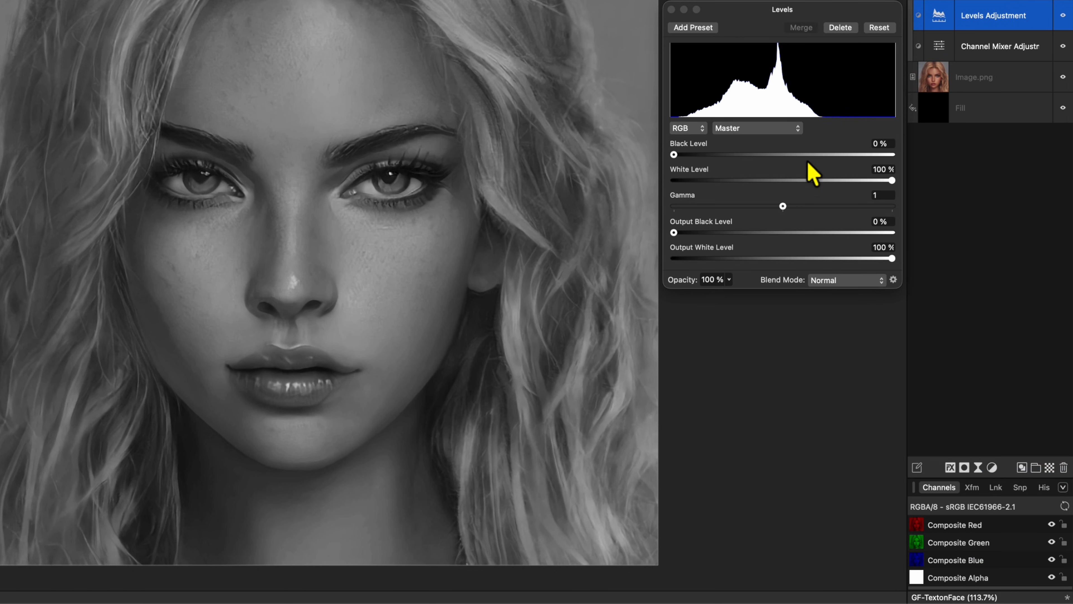
left_click_drag(674, 154, 698, 154)
left_click_drag(891, 181, 817, 182)
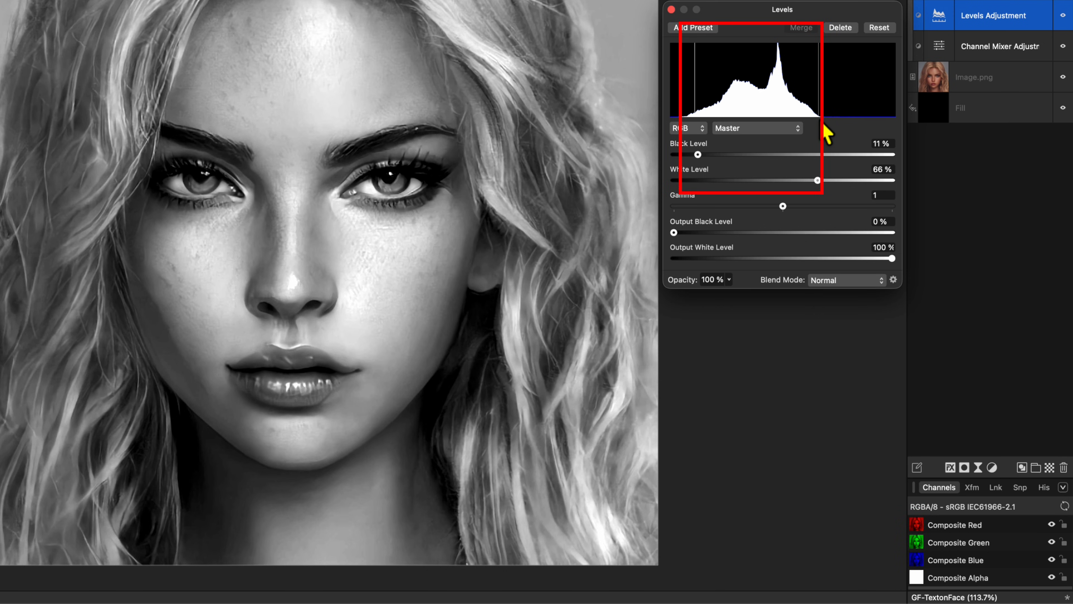
left_click_drag(890, 259, 853, 261)
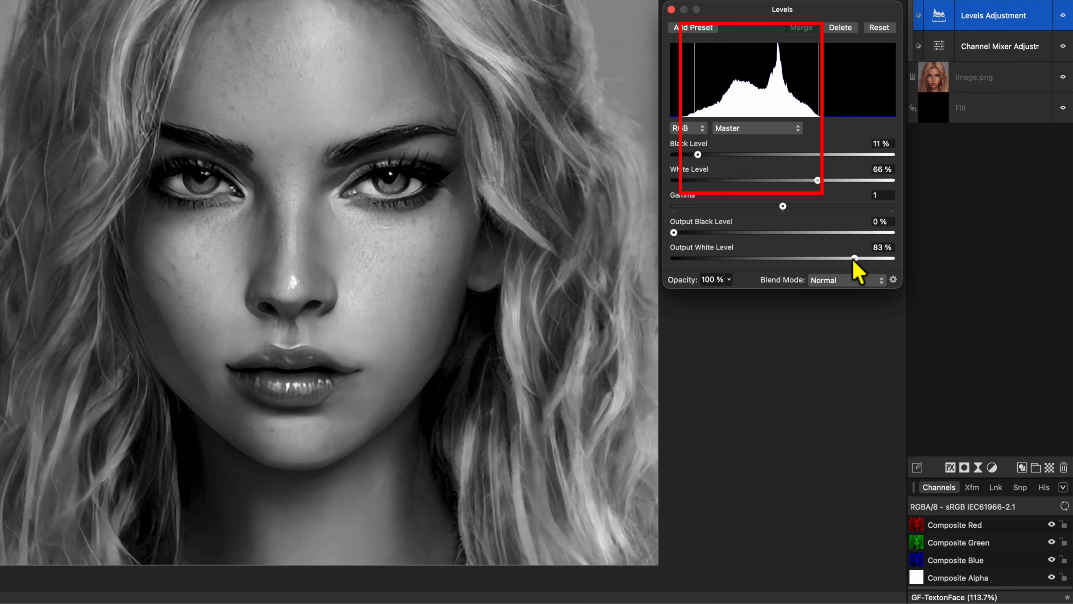
left_click(672, 9)
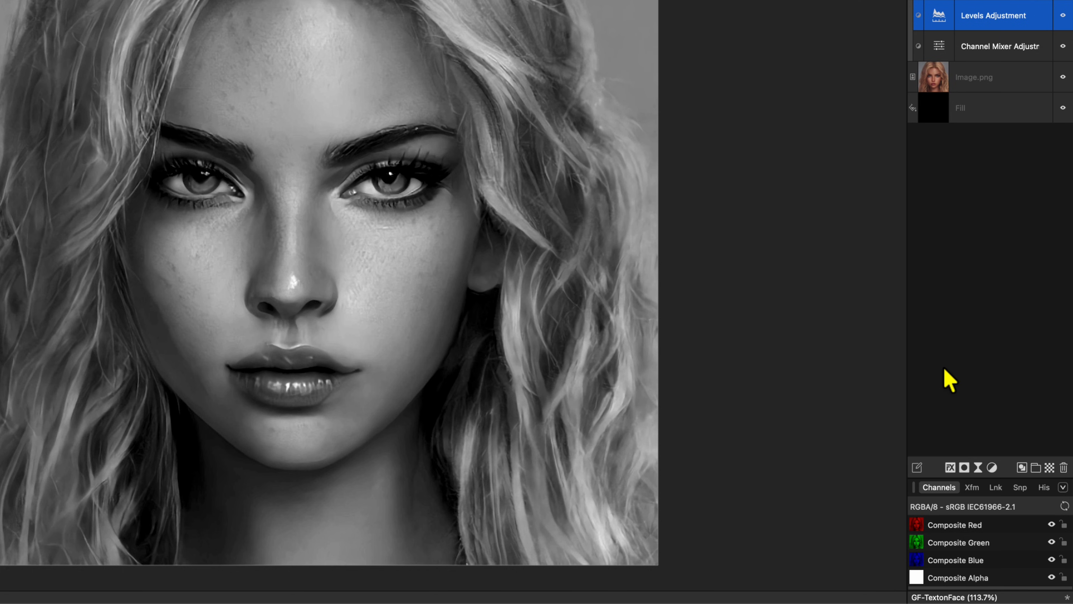
left_click(977, 467)
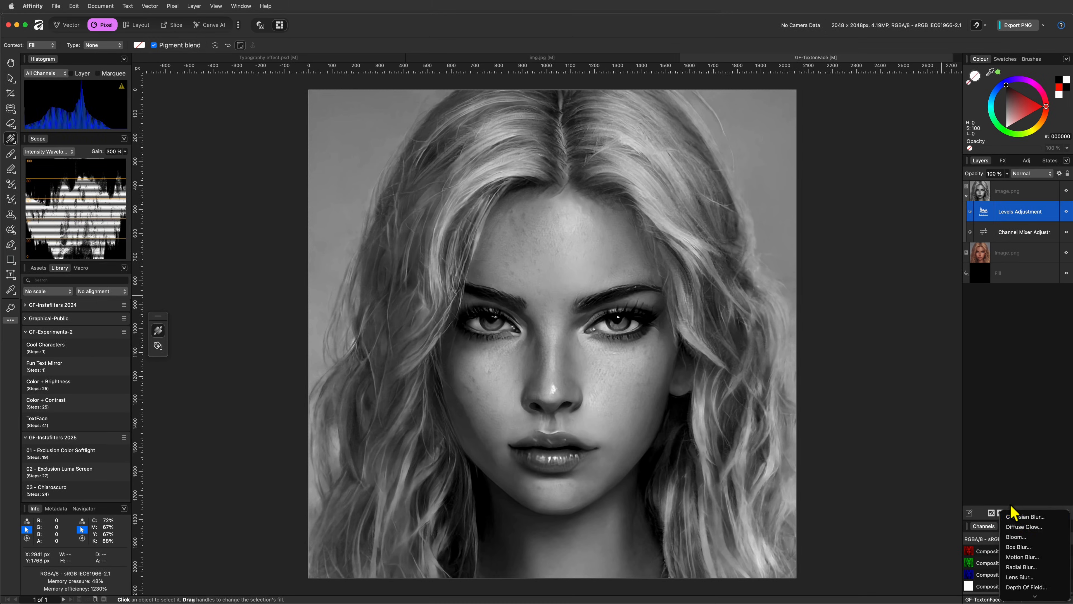
Add a live Gaussian Blur of about 14.9 px with Preserve Alpha, then select the top portrait copy
left_click(984, 479)
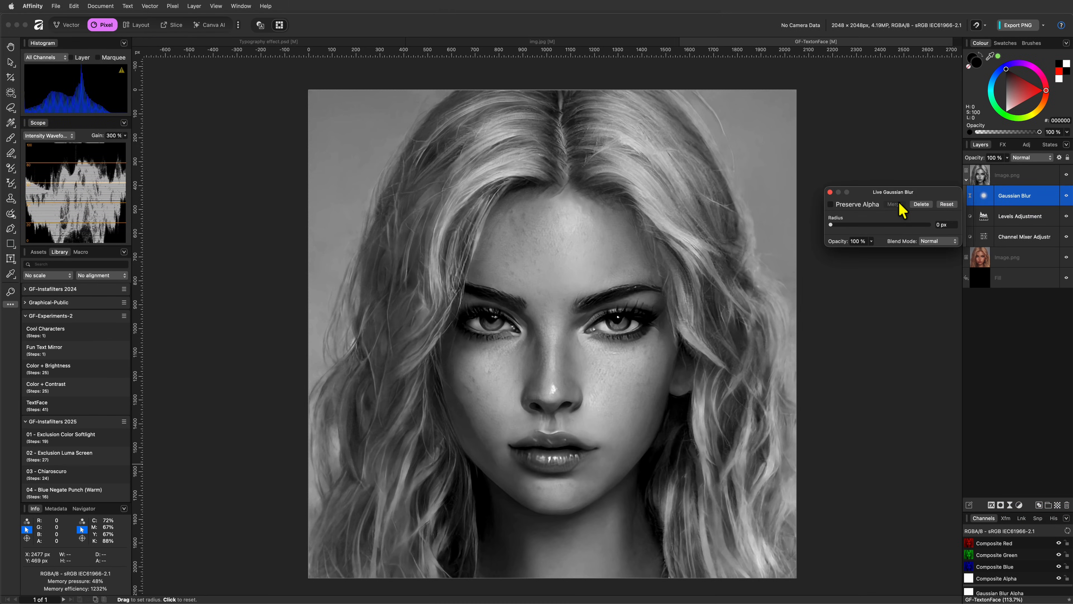
left_click_drag(834, 227, 880, 227)
left_click(831, 204)
left_click(830, 192)
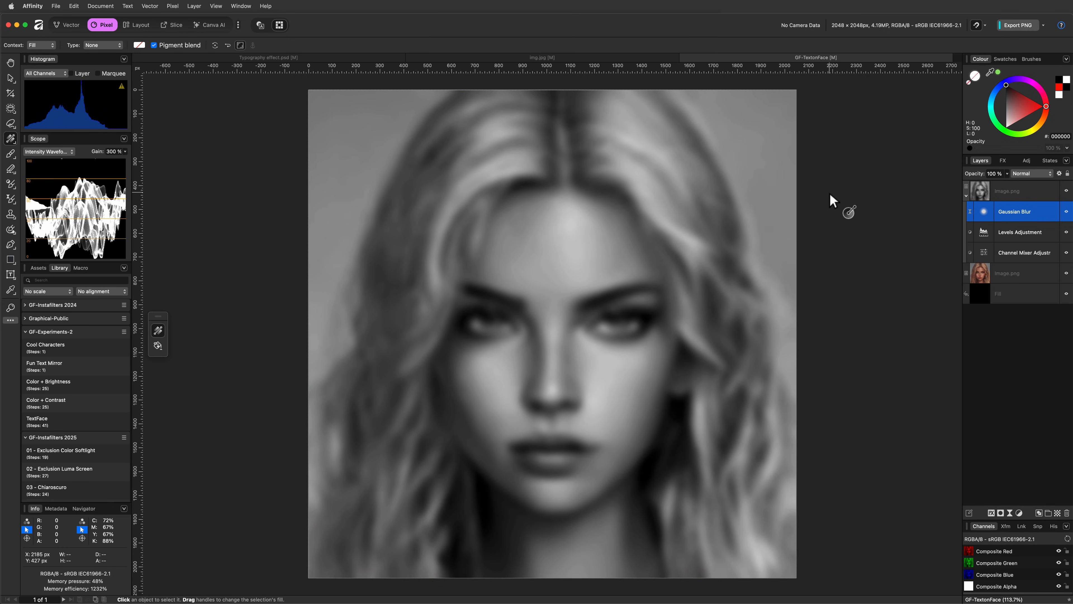
left_click(976, 193)
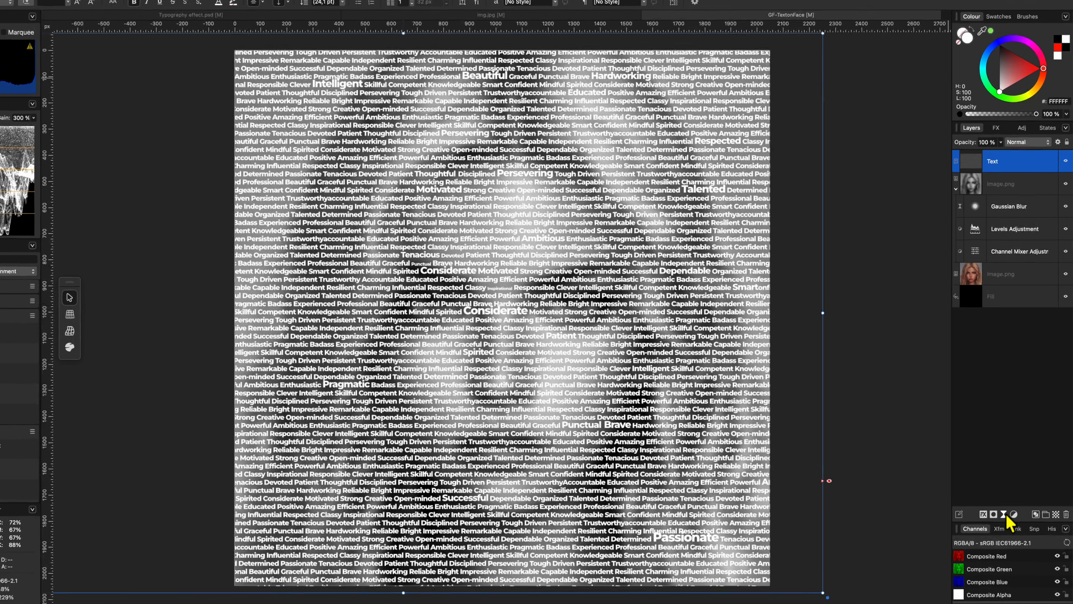
left_click(1004, 514)
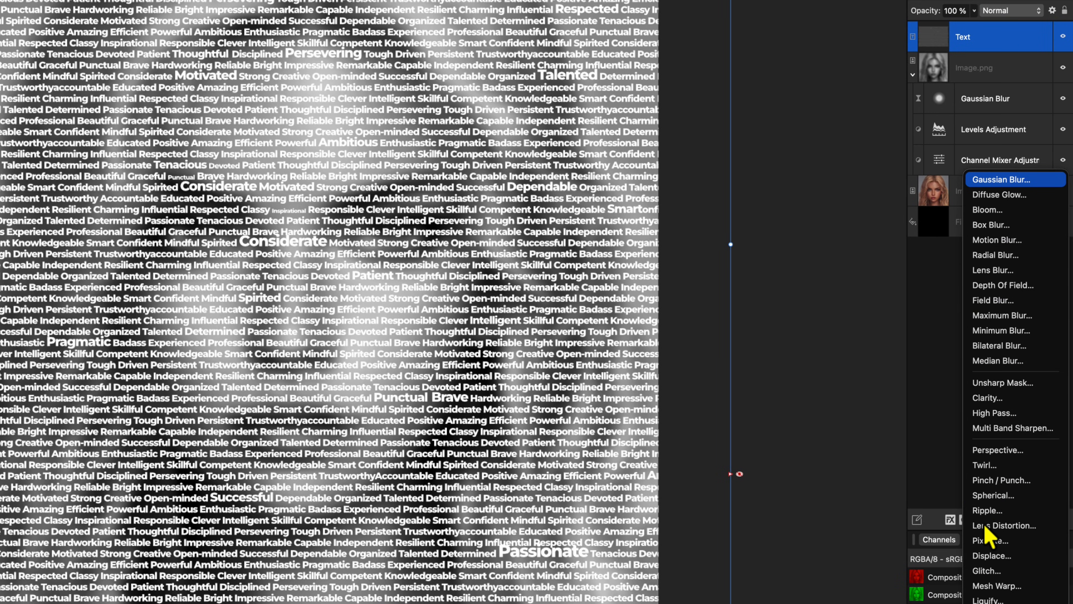
Add a live Displace filter mapped from the layers beneath at roughly 29 px strength
left_click(992, 555)
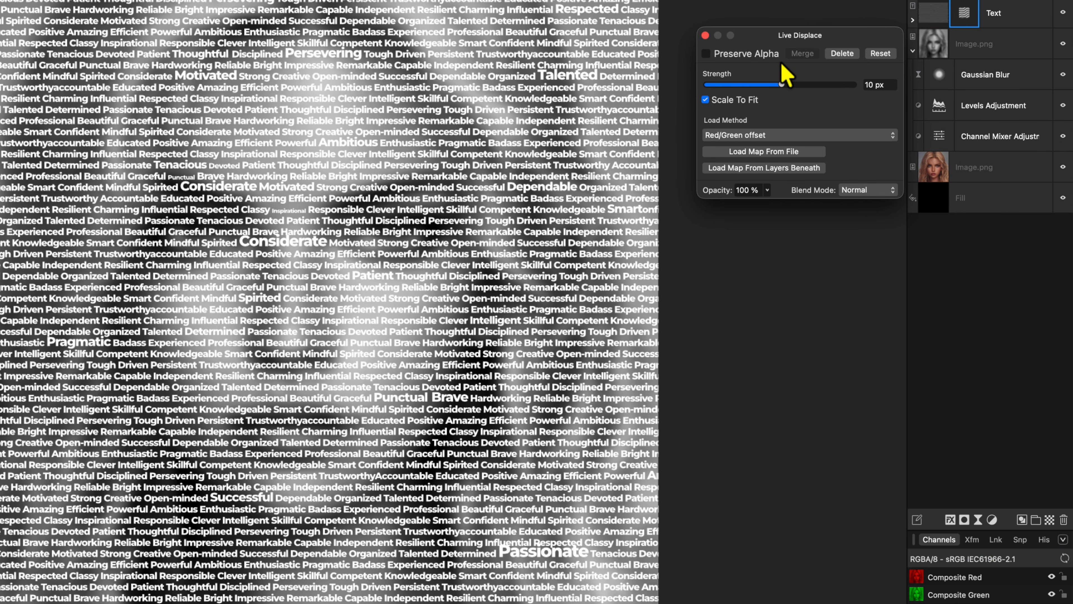
left_click(777, 171)
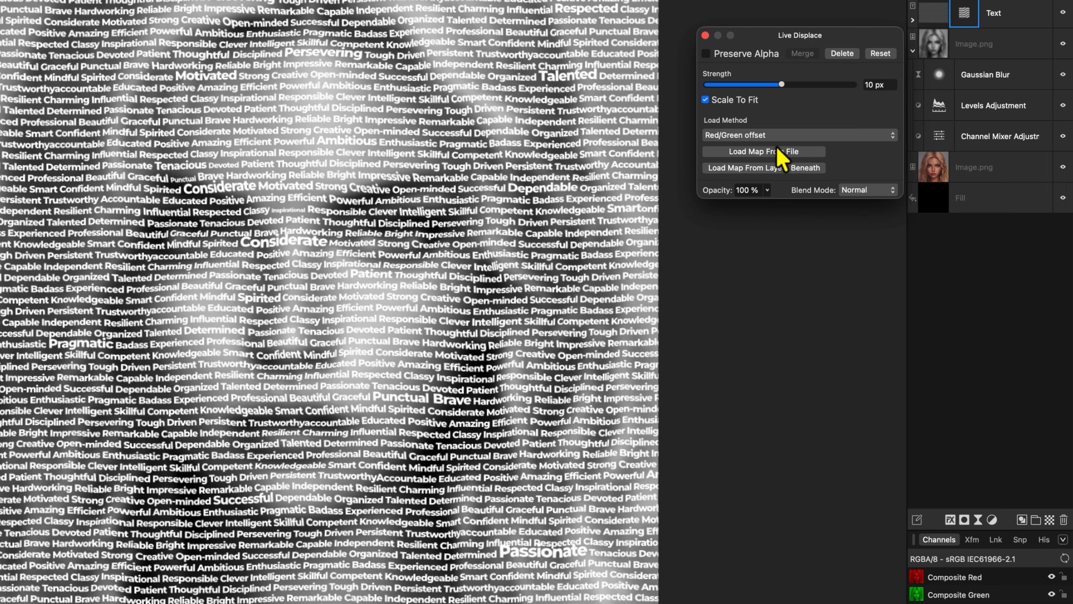
left_click_drag(782, 85, 784, 85)
left_click(705, 36)
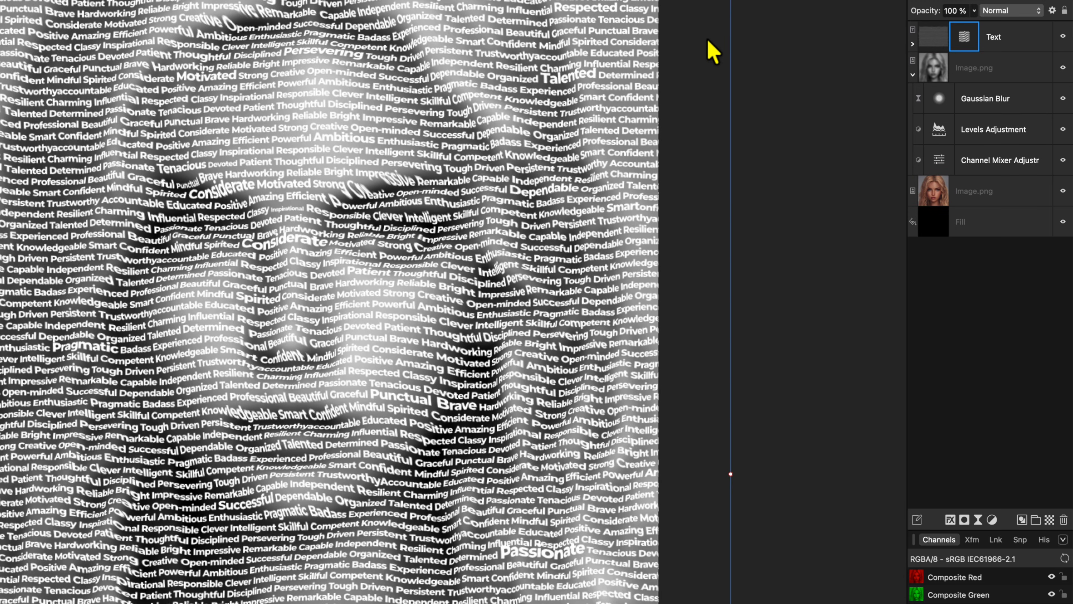
Duplicate the greyscale face layer, move it above Text, and delete its Gaussian Blur
left_click(936, 69)
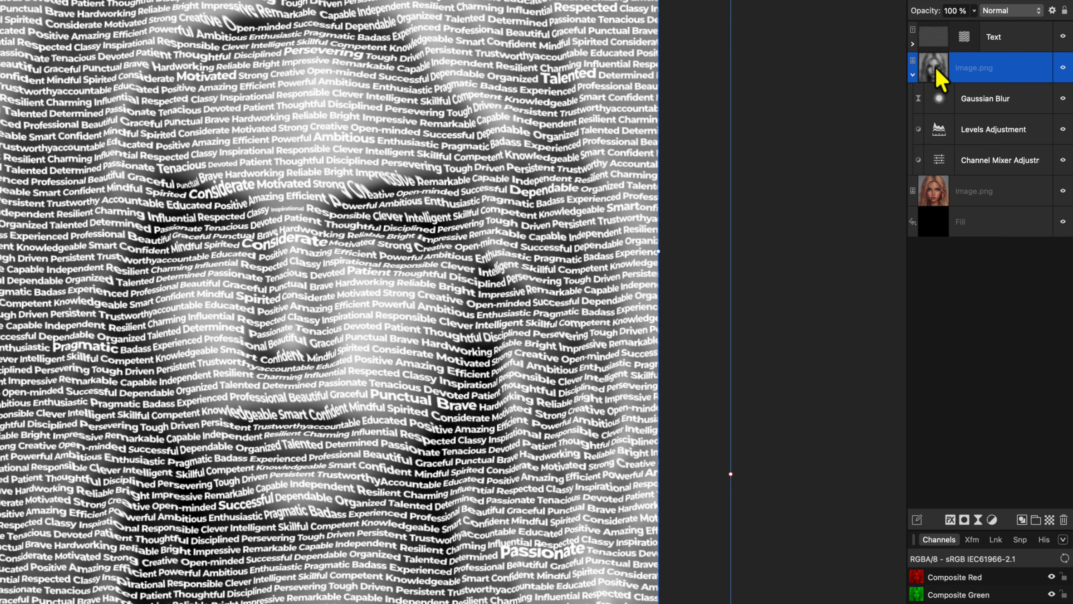
key("super+j")
left_click(913, 106)
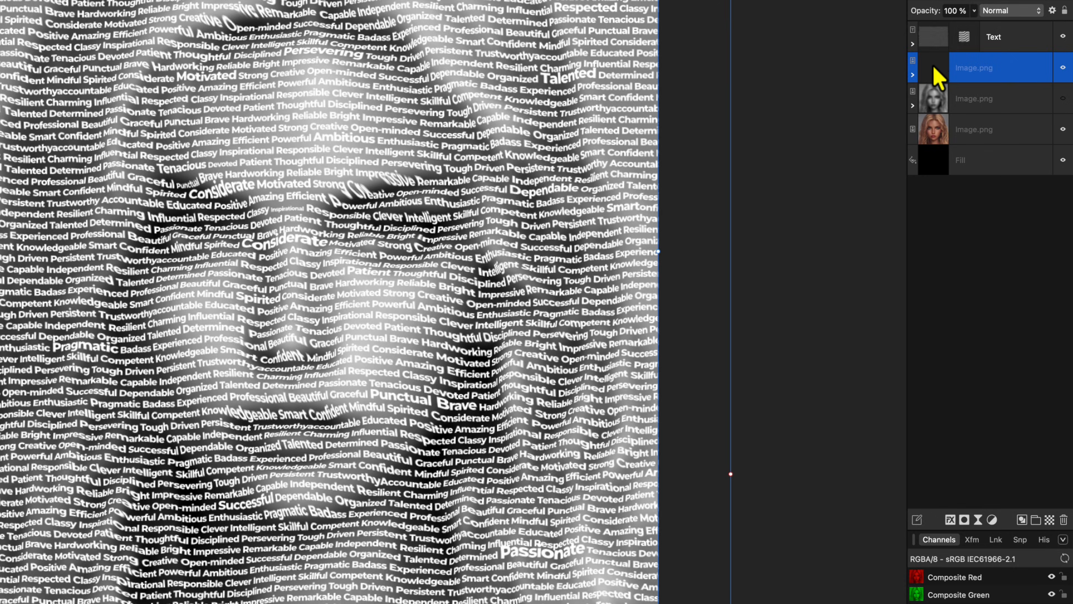
left_click_drag(934, 76, 941, 48)
left_click(913, 44)
left_click(991, 71)
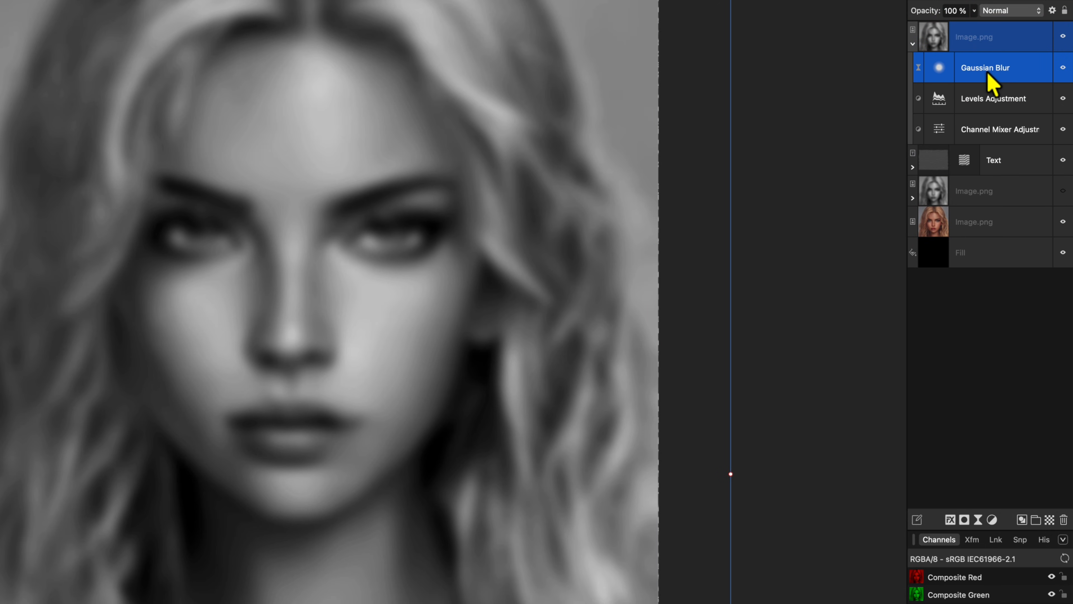
key("Delete")
Set the sharp face copy's blend mode to Multiply
left_click(939, 43)
left_click(1010, 10)
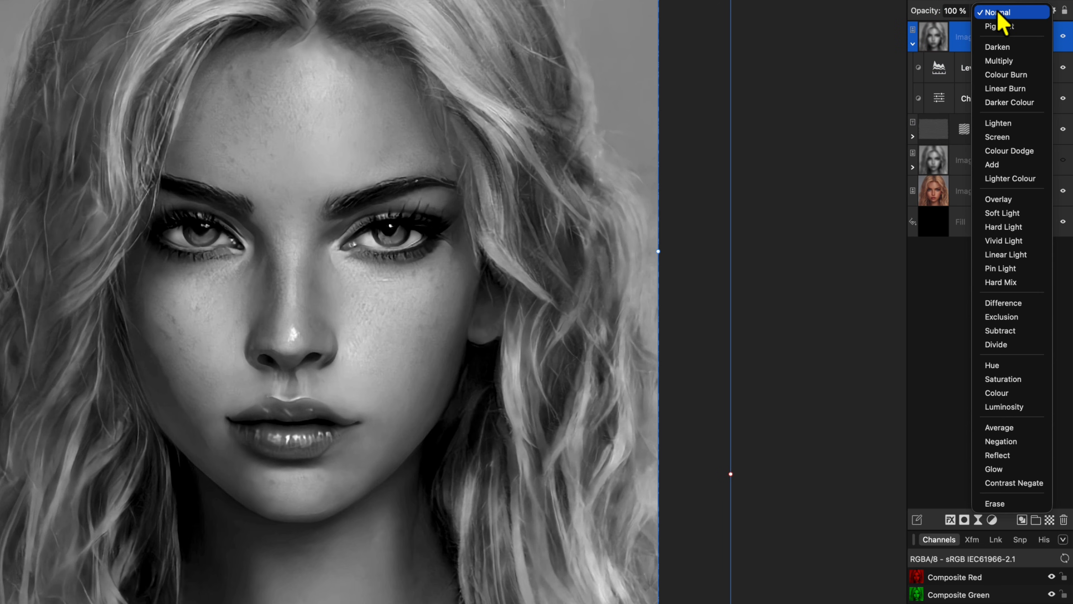
left_click(1004, 64)
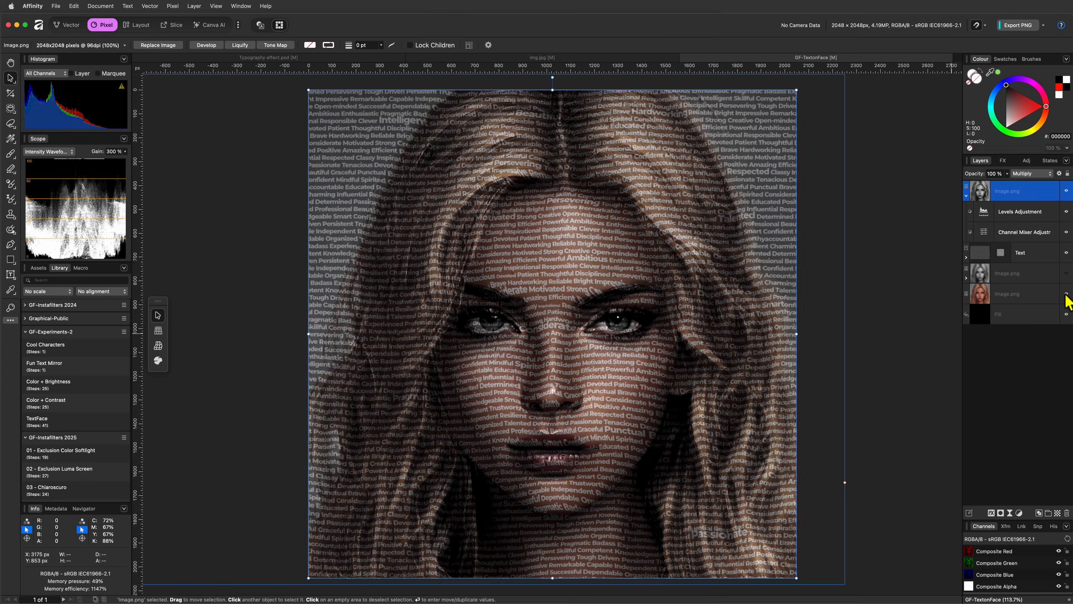
left_click(1065, 293)
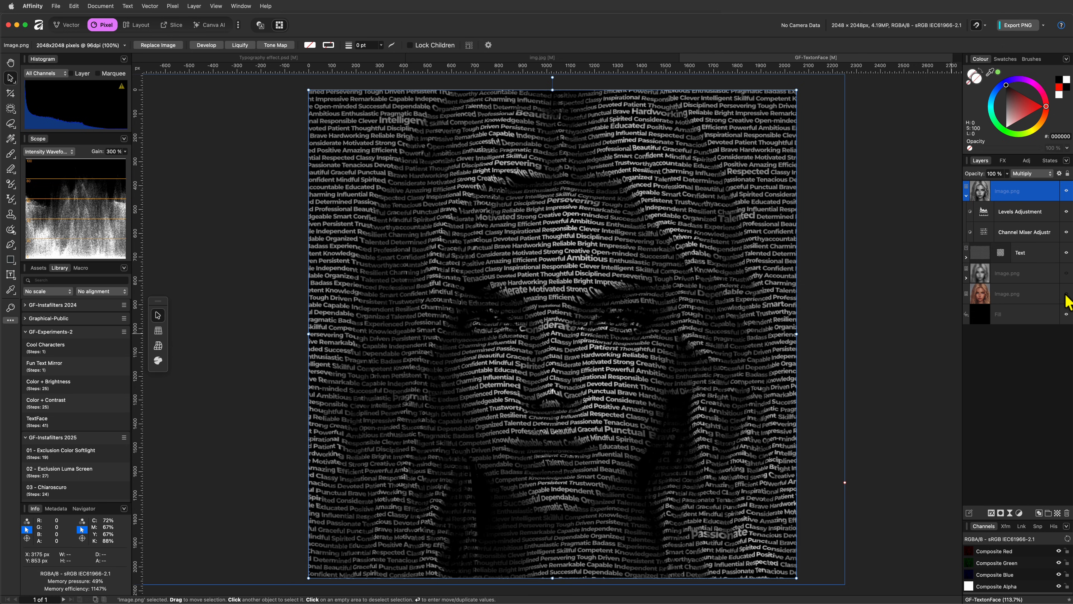
Duplicate the top face layer, set the copy to Overlay, and hide it
key("super+j")
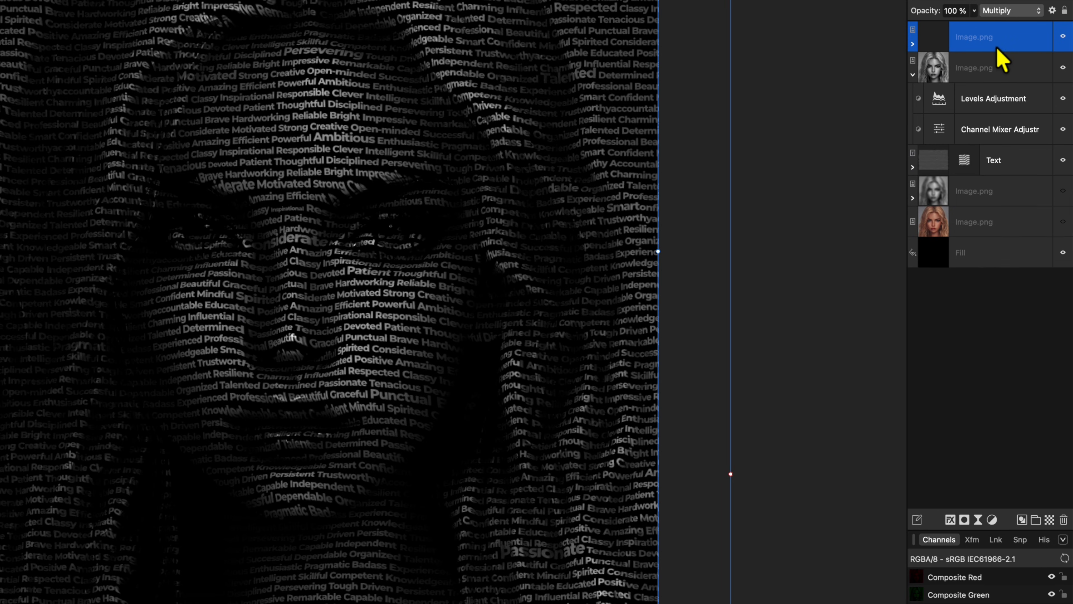
left_click(998, 12)
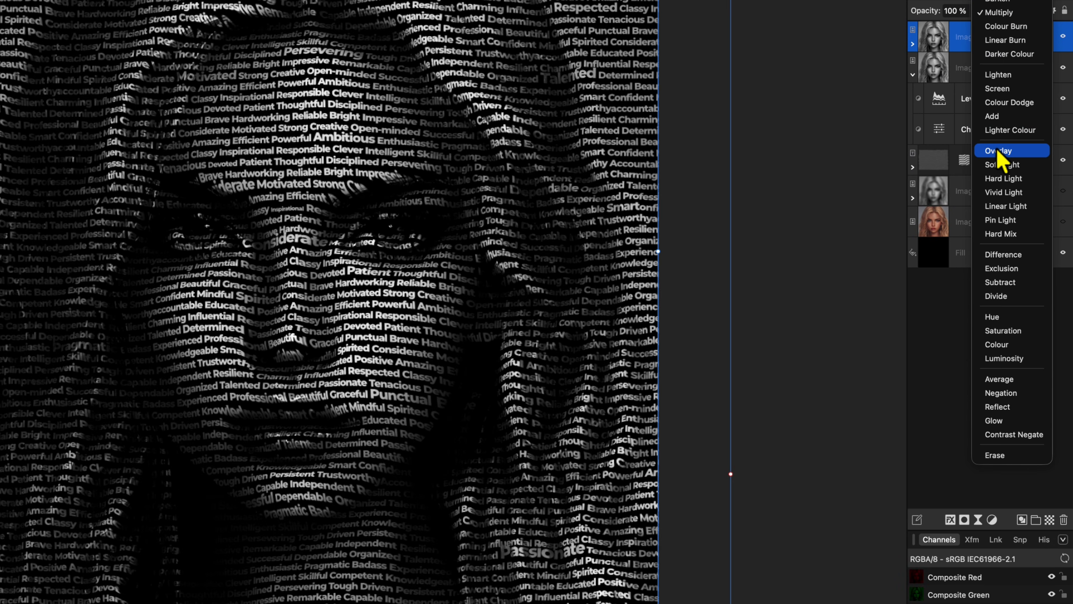
left_click(1002, 152)
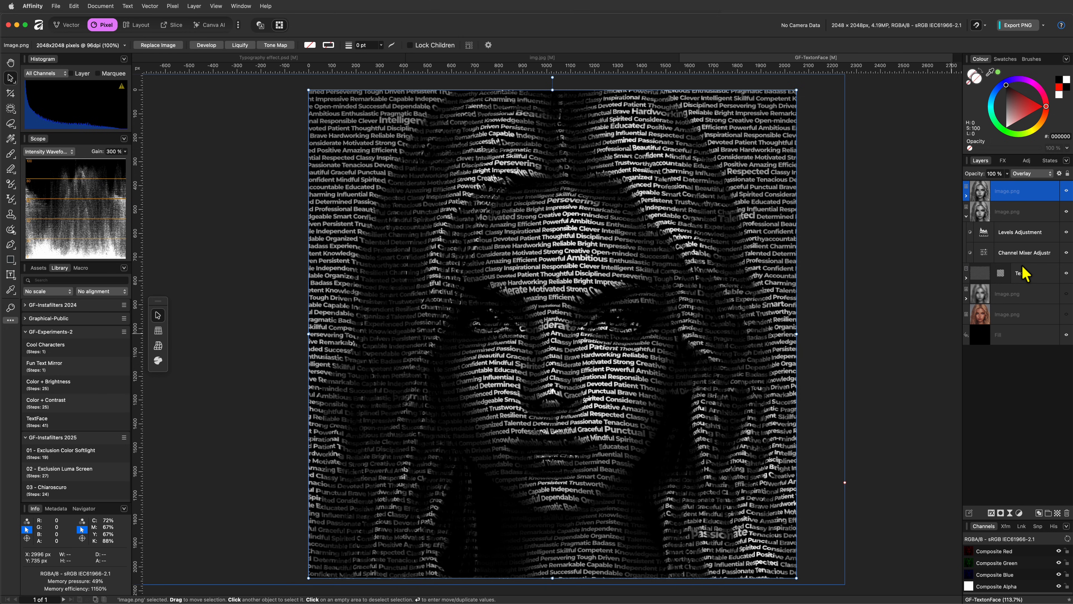
left_click(1066, 191)
Set the face layer beneath the Overlay copy back to Normal blend mode
left_click(1027, 213)
key("alt+shift+m")
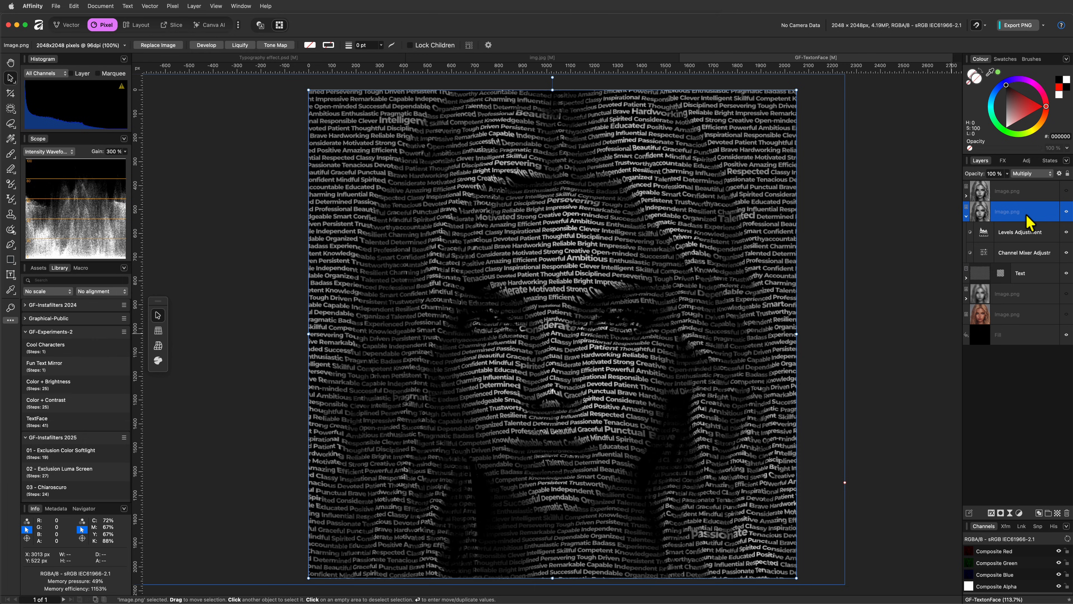
left_click(1022, 173)
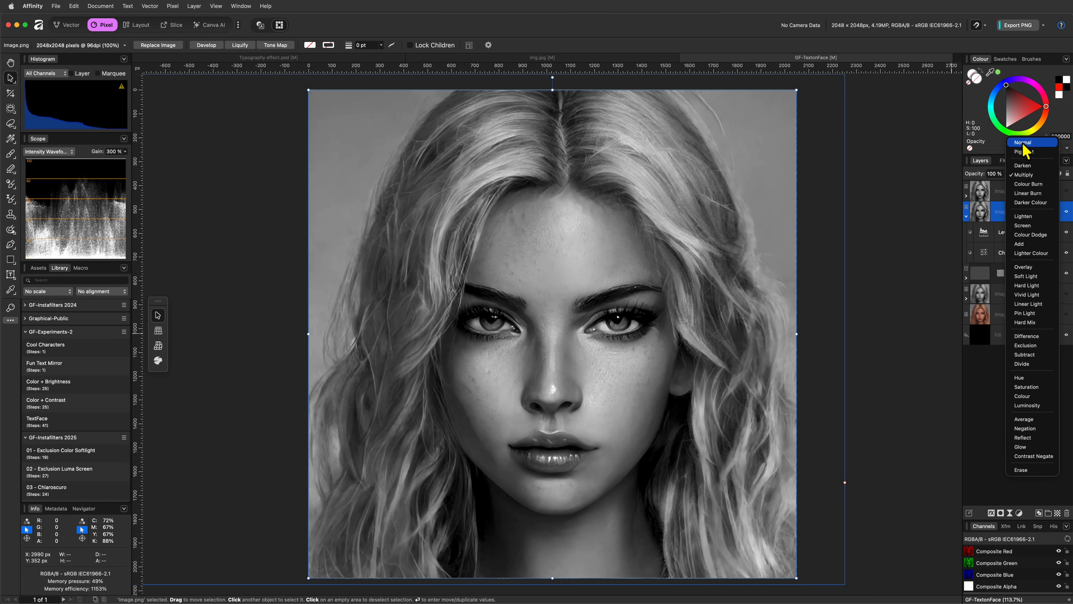
left_click(1023, 143)
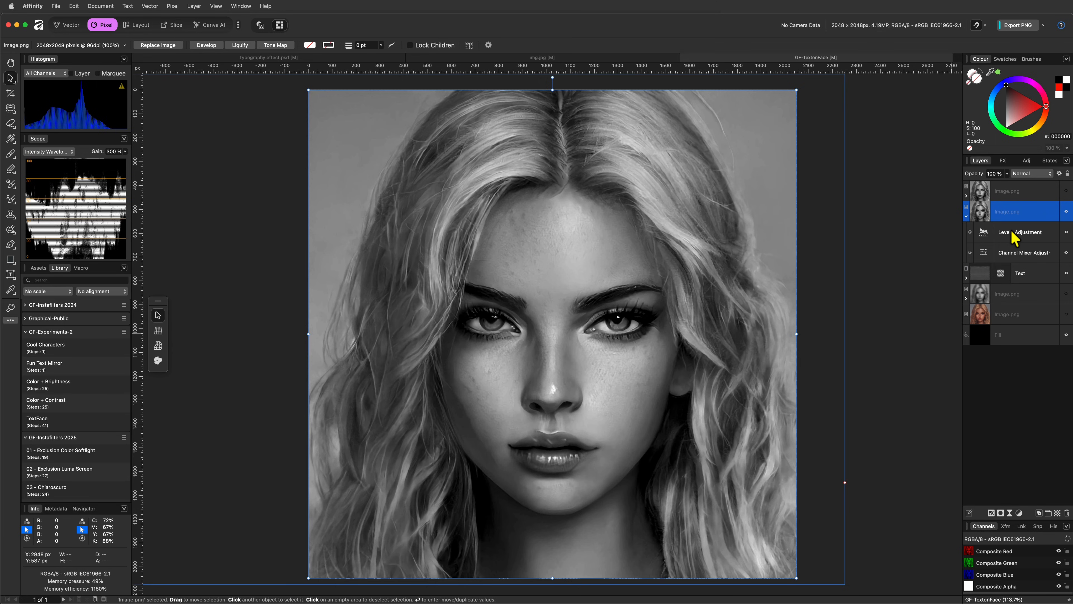
Remove the Levels and Channel Mixer adjustments from the second face layer, restoring its colour
key("super+z")
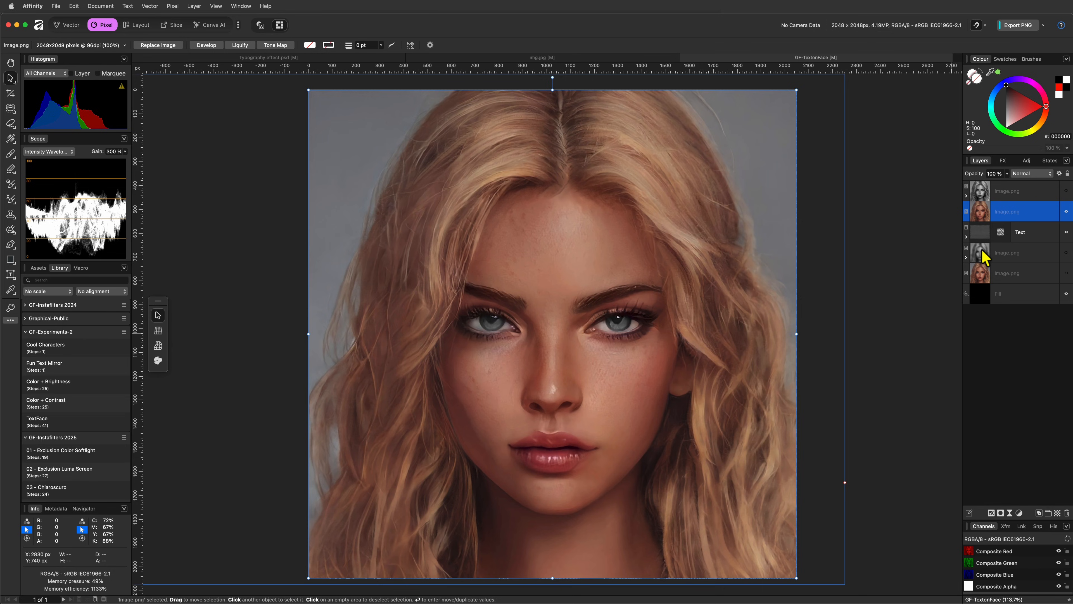
right_click(979, 215)
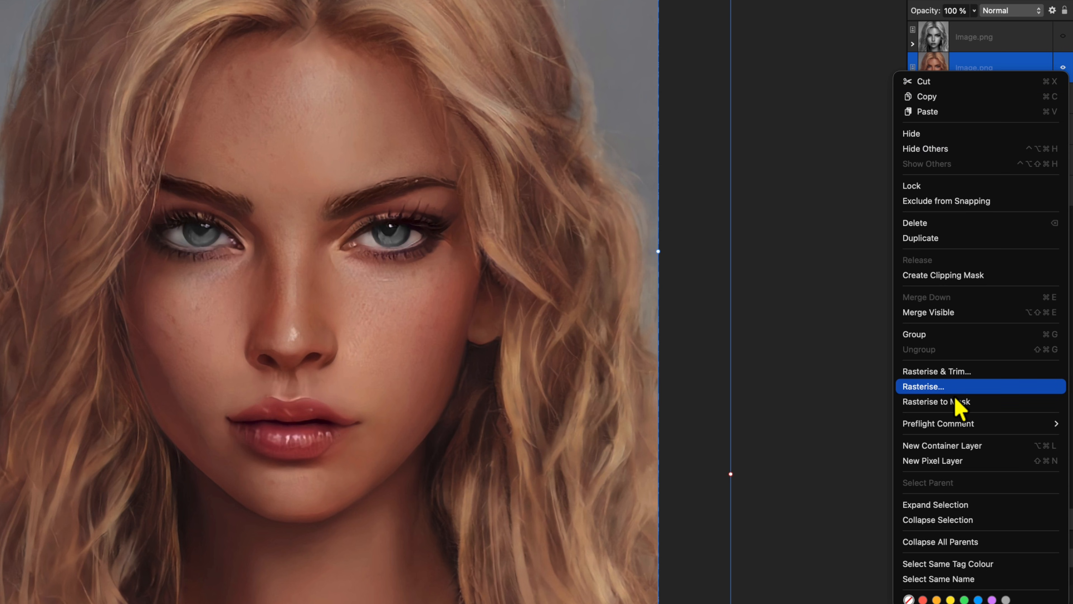
left_click(936, 401)
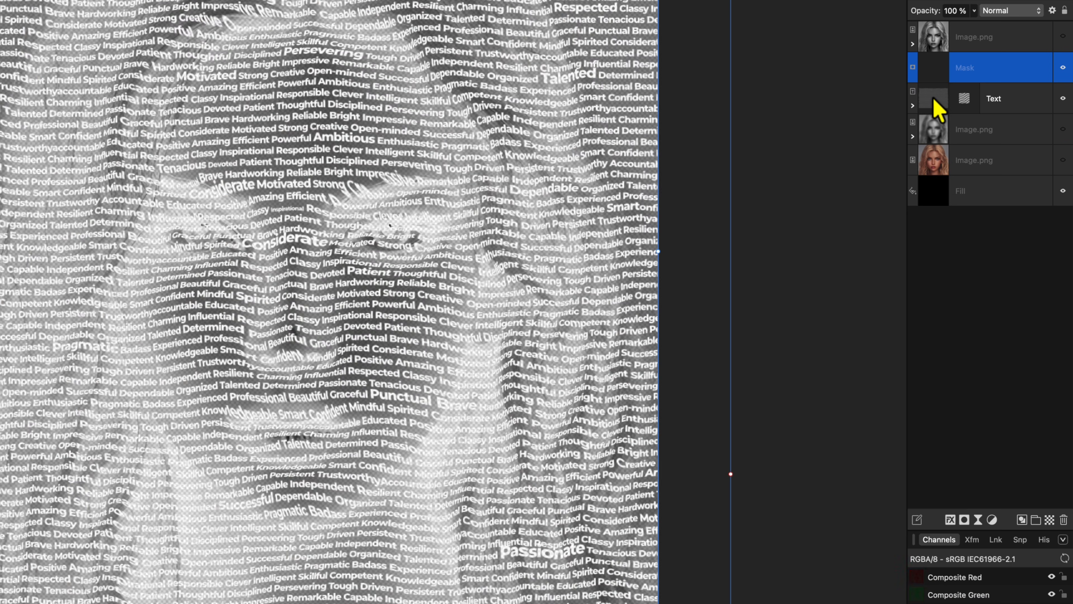
Group the Text layer with the colour face mask and make the group visible
left_click(933, 99)
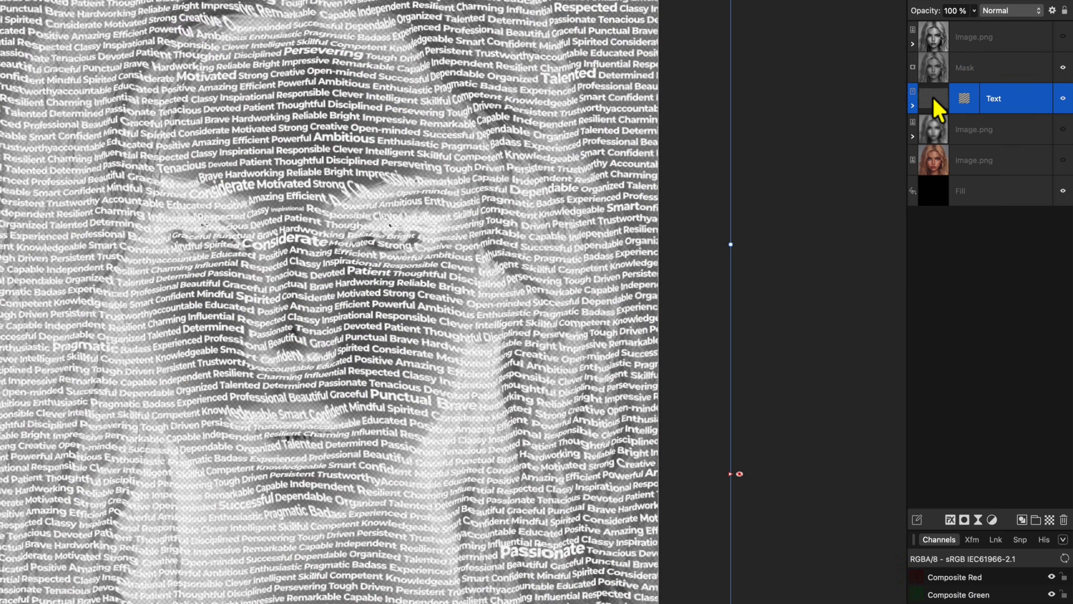
mouse_move(933, 98)
left_mouse_down()
mouse_move(932, 79)
mouse_move(929, 98)
left_mouse_up()
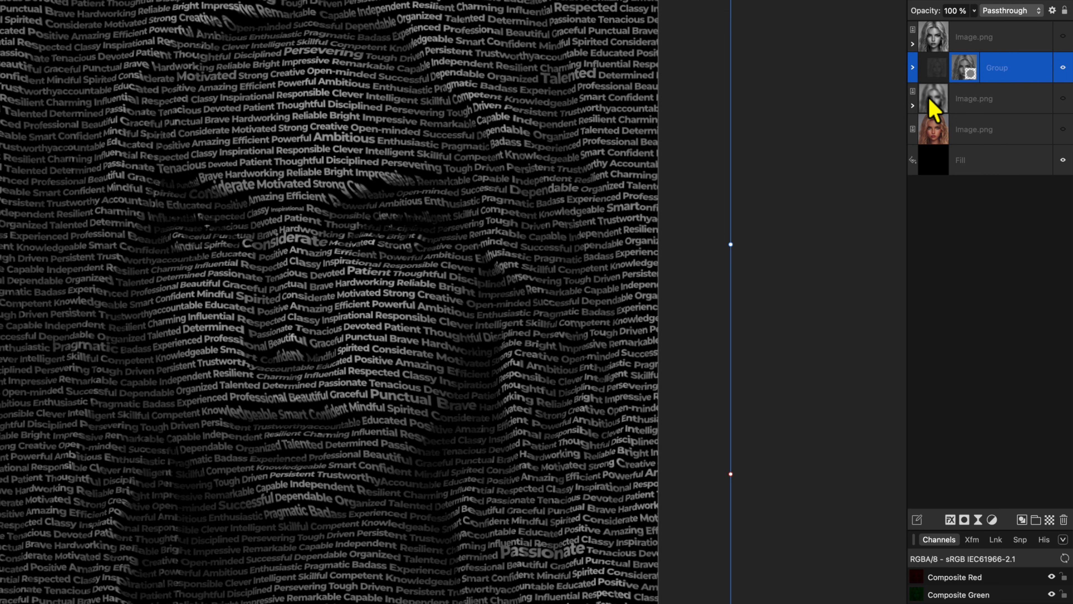
left_click(1064, 40)
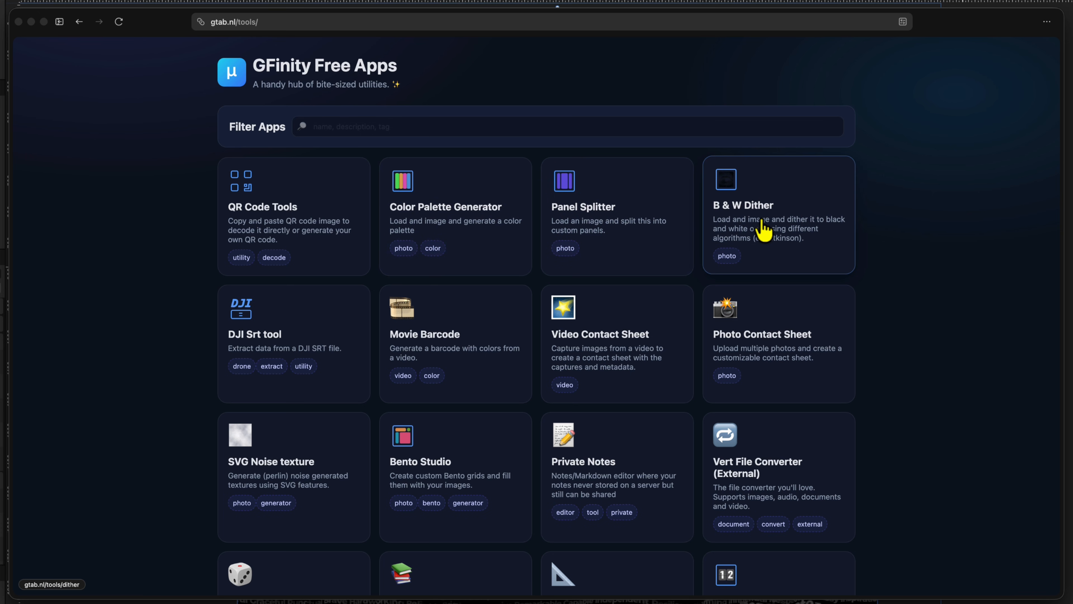
Paste the portrait into GFinity's B & W Dither tool to create an Atkinson-dithered version
left_click(763, 230)
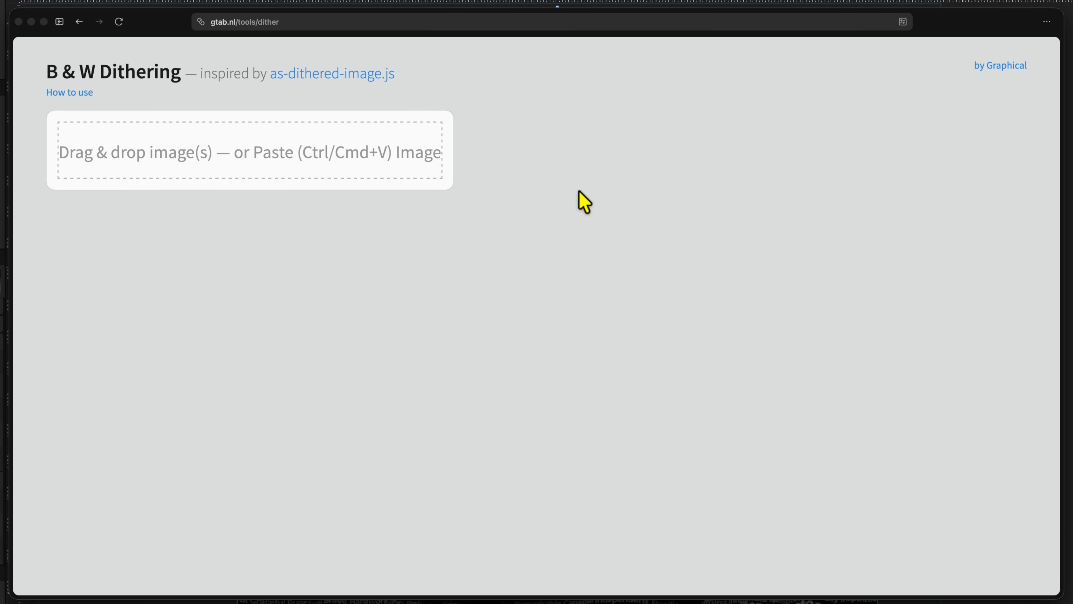
key("super+v")
scroll(676, 364, "down", 15)
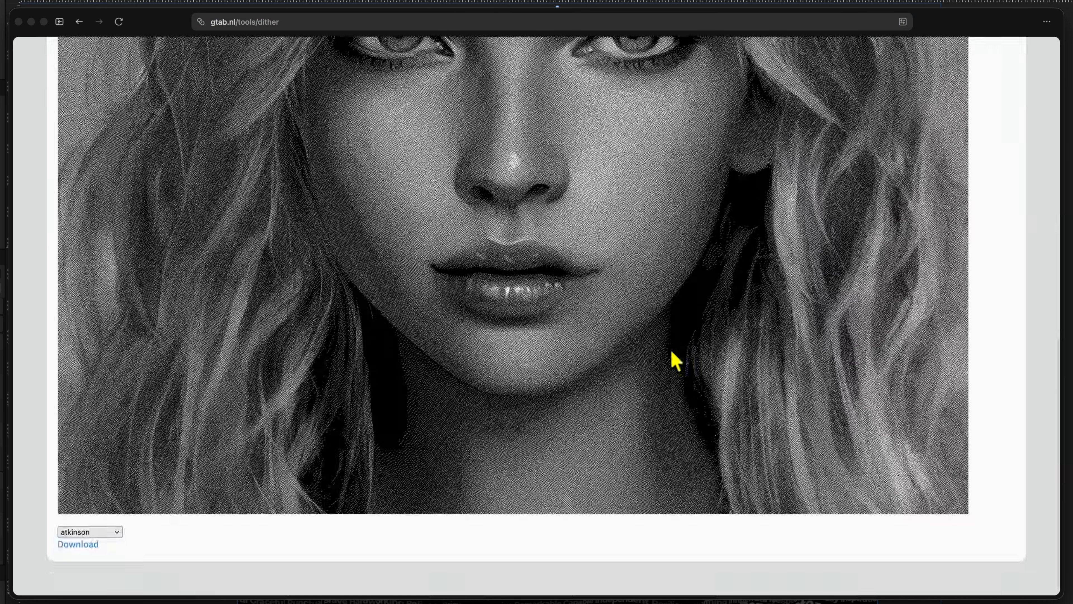
Copy the dithered image from its own tab and paste it into Affinity Photo as a layer
right_click(612, 240)
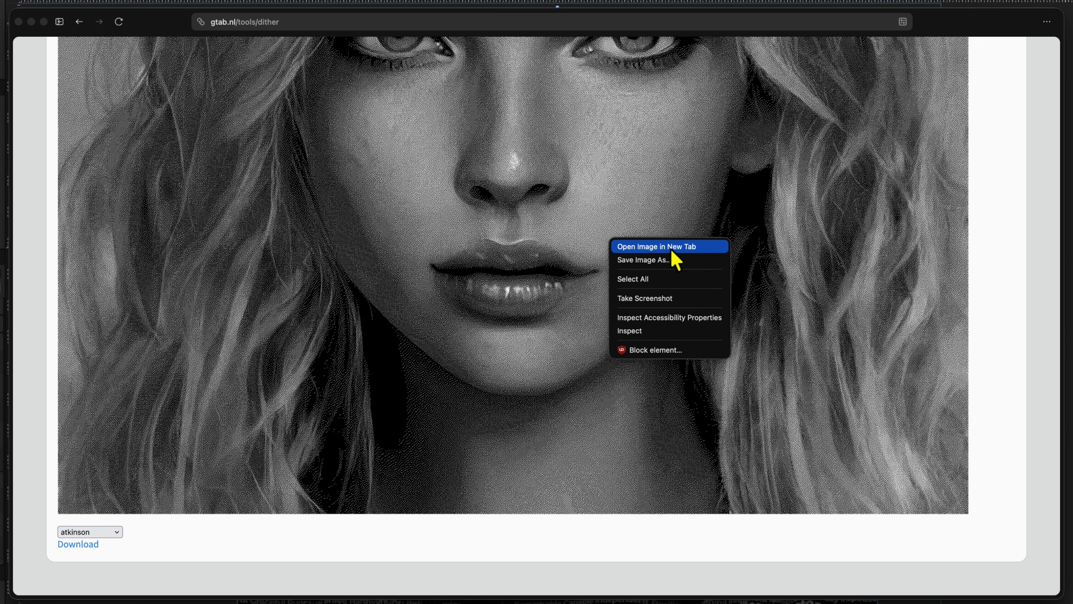
left_click(671, 246)
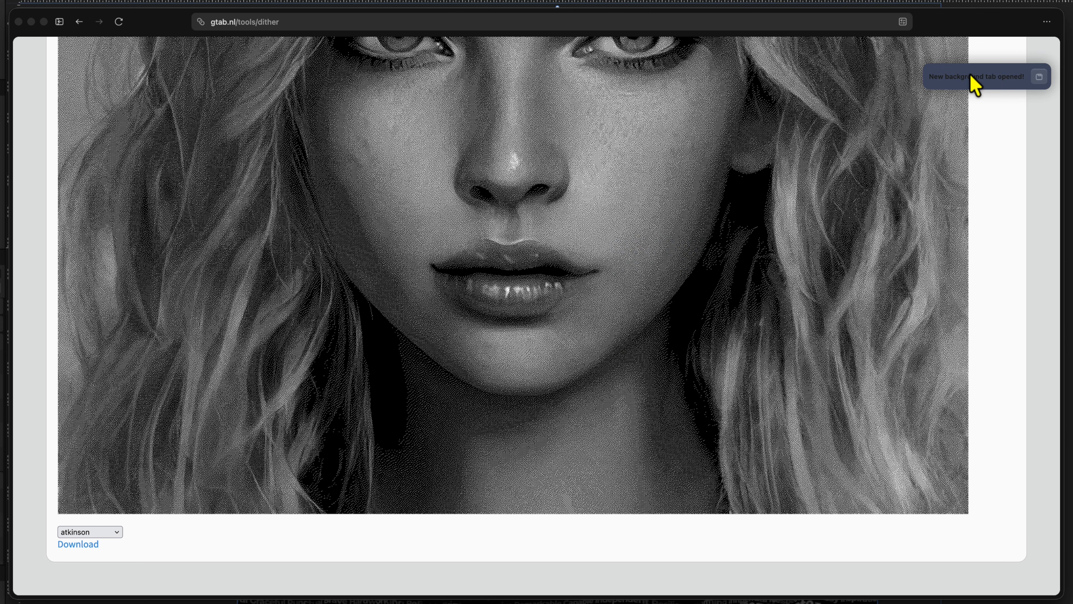
left_click(1039, 77)
right_click(595, 168)
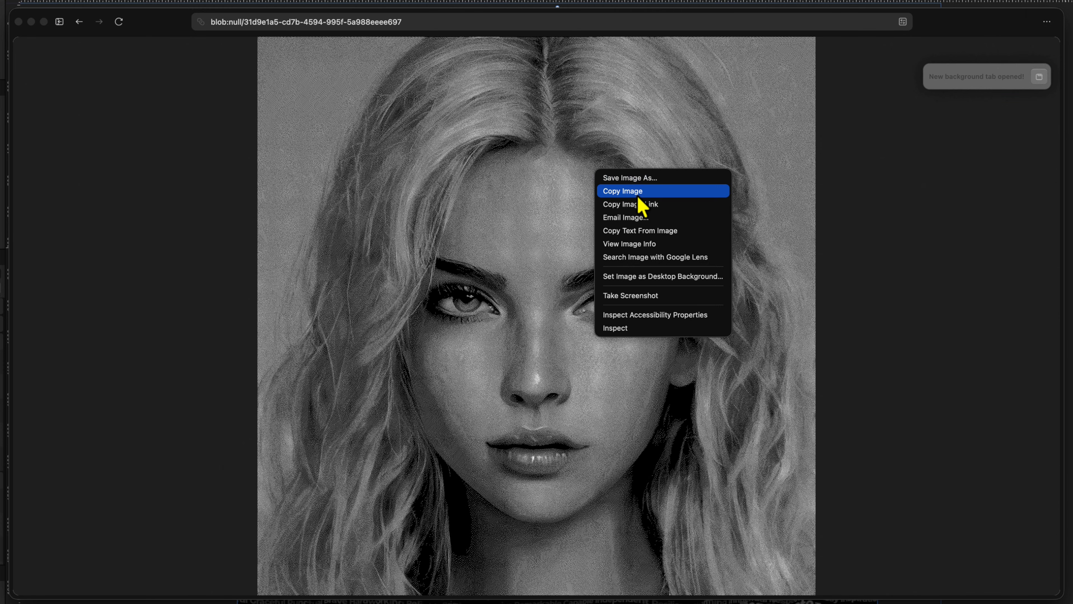
left_click(638, 193)
key("super+w")
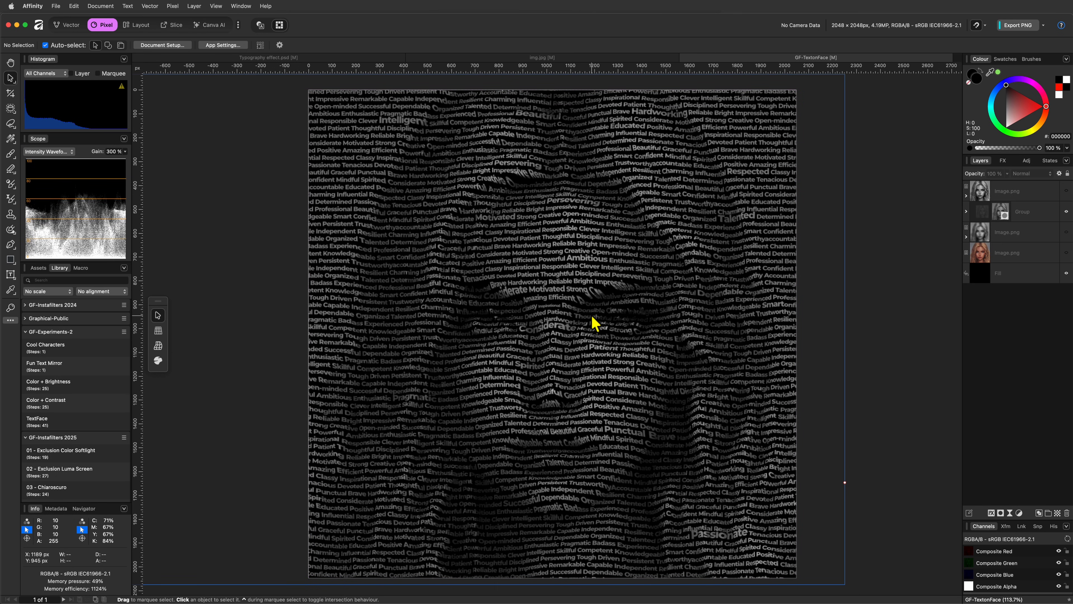
key("super+v")
Set the pasted dithered portrait layer to Multiply, then select the group's Mask layer
scroll(595, 323, "up", 5)
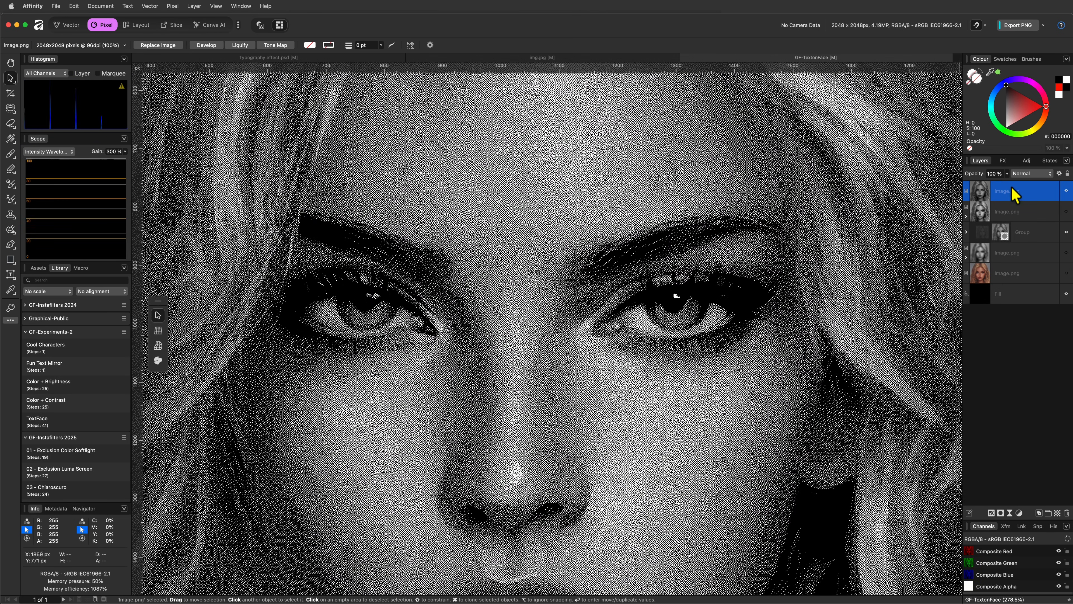
left_click(1020, 174)
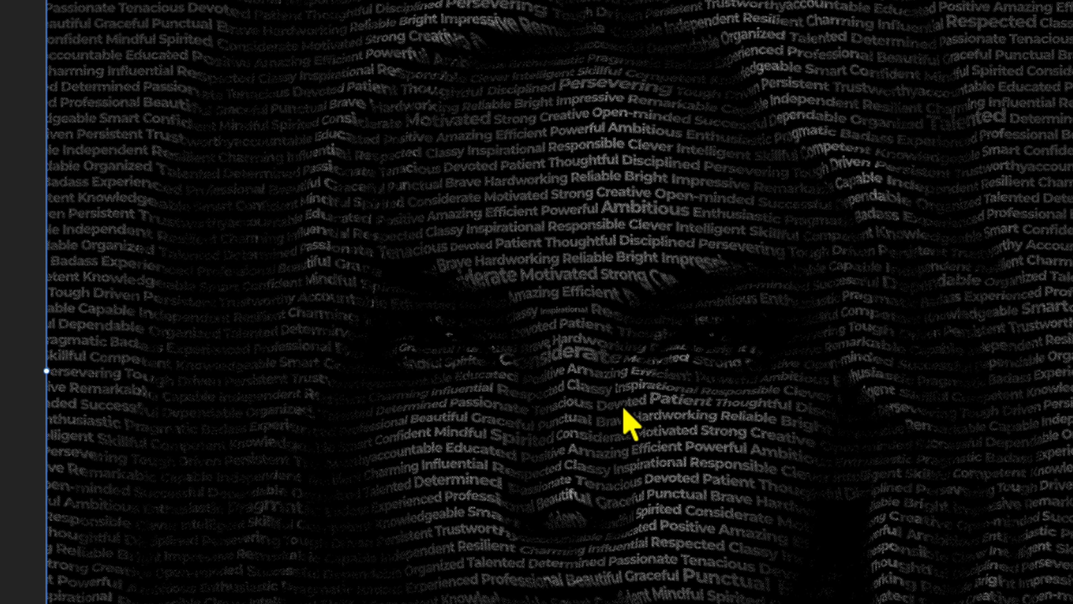
left_click(616, 363)
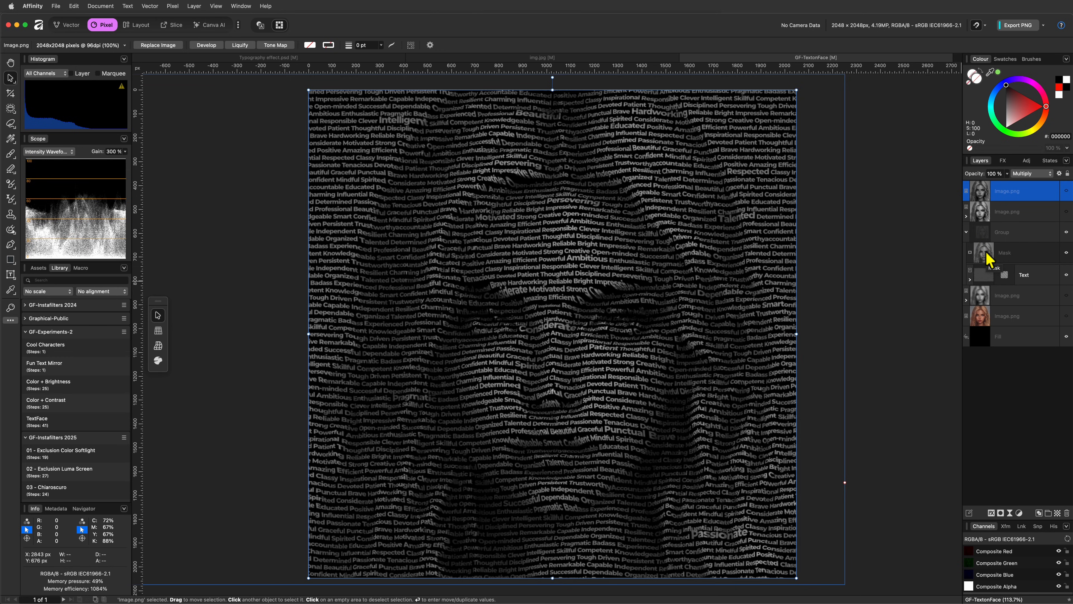
left_click(988, 256)
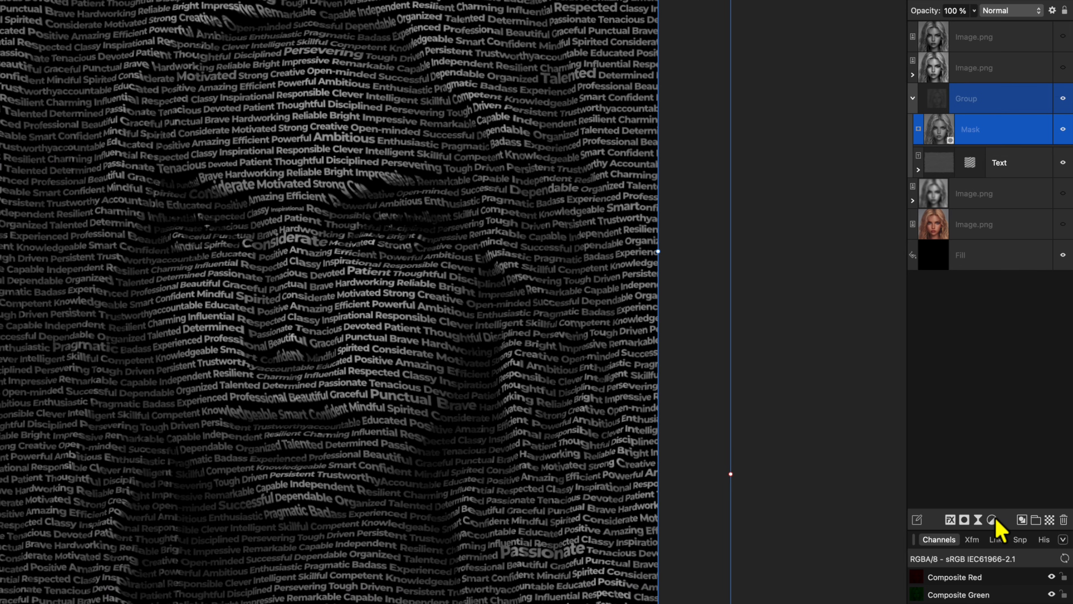
Add a Levels adjustment and nest it inside the Mask layer
left_click(992, 521)
left_click(996, 527)
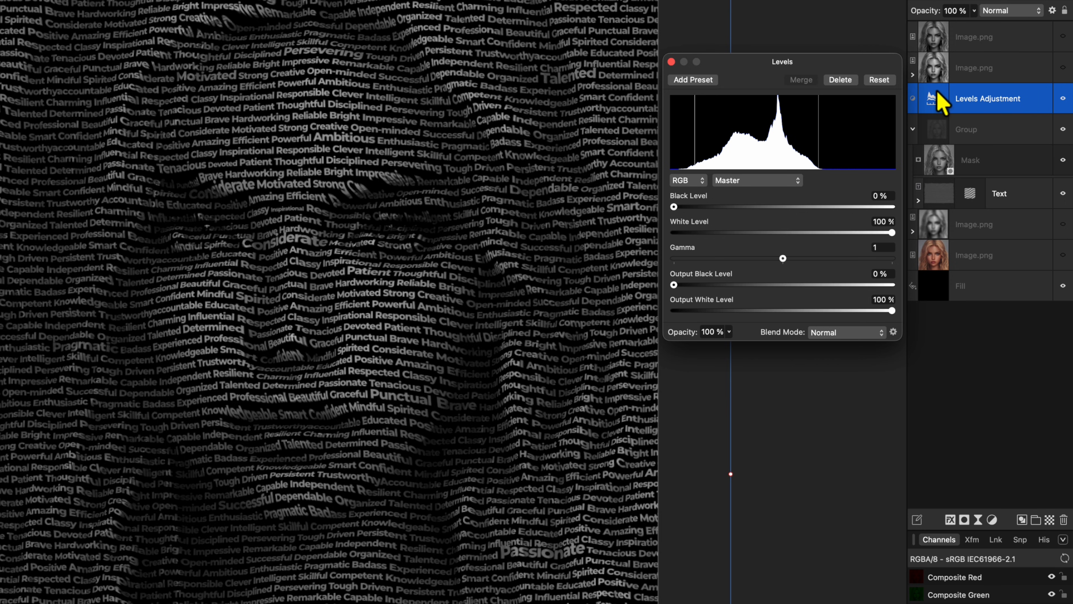
left_click_drag(942, 101, 943, 174)
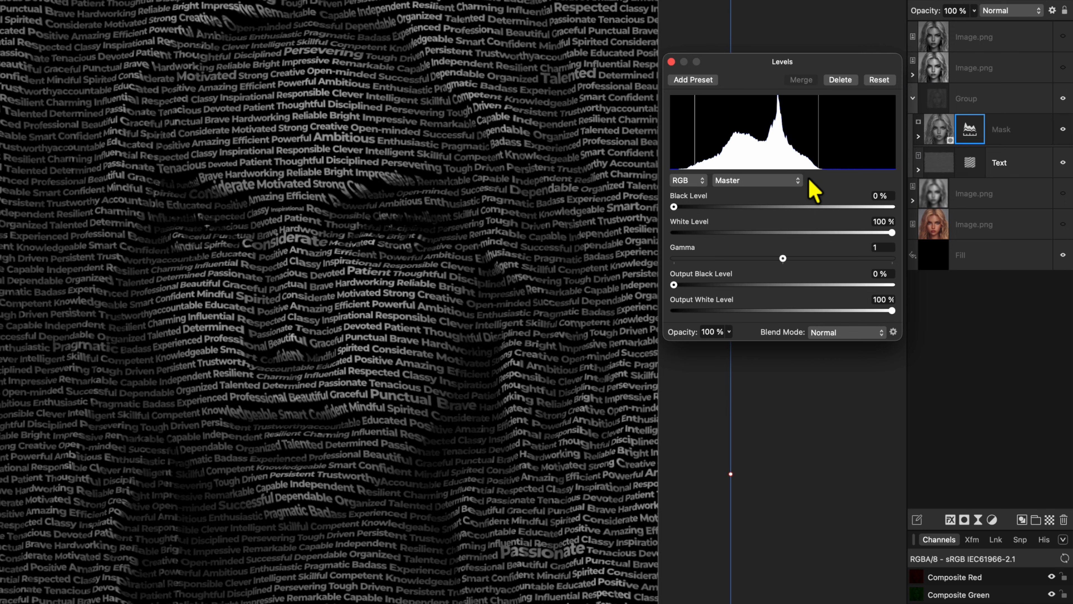
Switch Levels to the Alpha channel with black level 20% and white level 77%
left_click(776, 180)
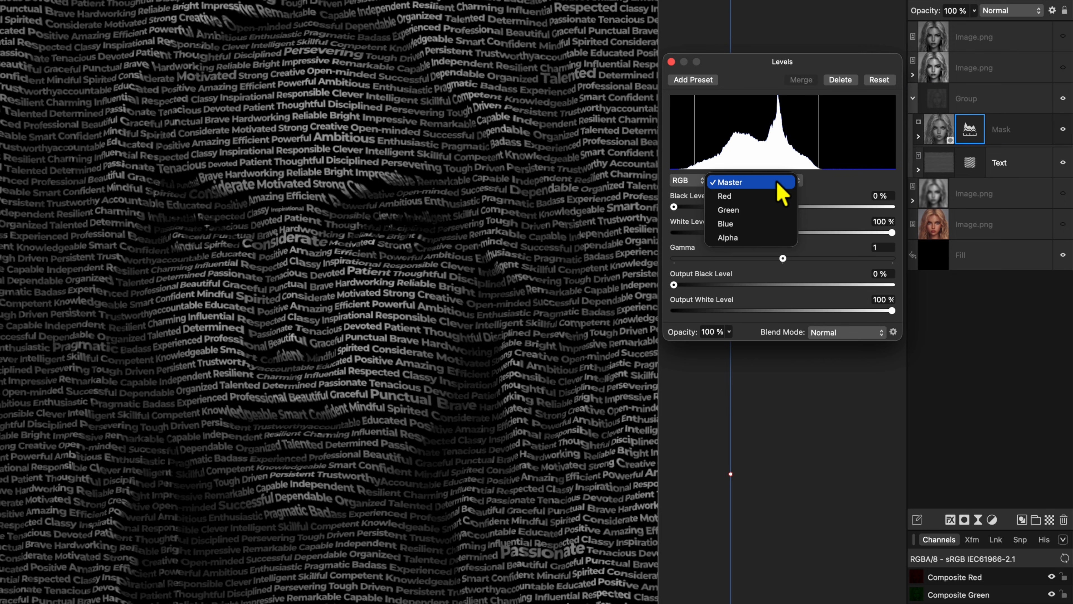
left_click(759, 238)
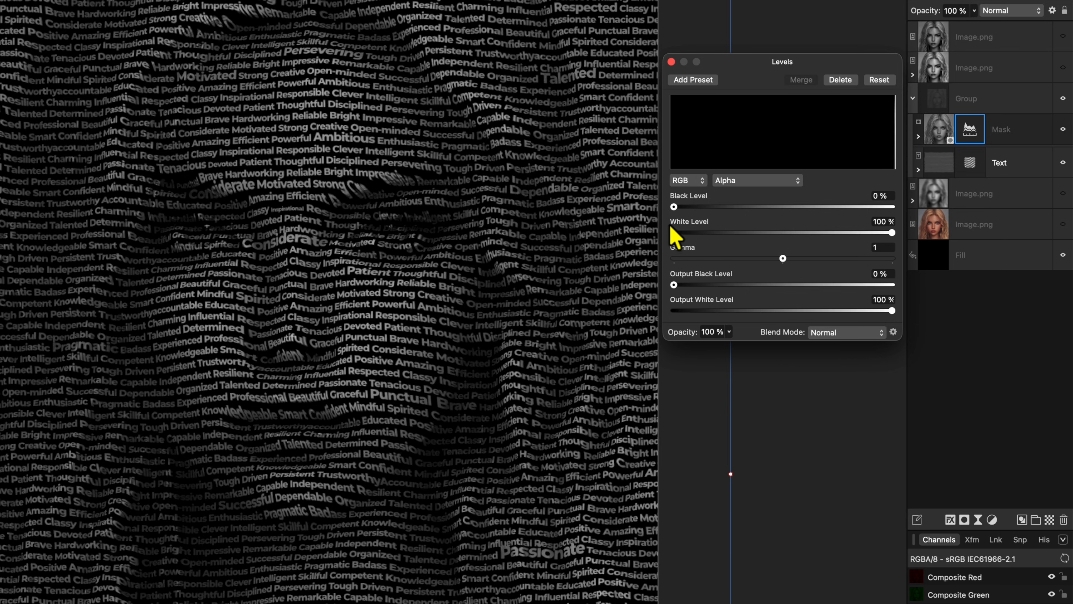
mouse_move(675, 207)
left_mouse_down()
mouse_move(750, 215)
mouse_move(674, 207)
left_mouse_up()
mouse_move(891, 232)
left_mouse_down()
mouse_move(807, 254)
mouse_move(870, 231)
left_mouse_up()
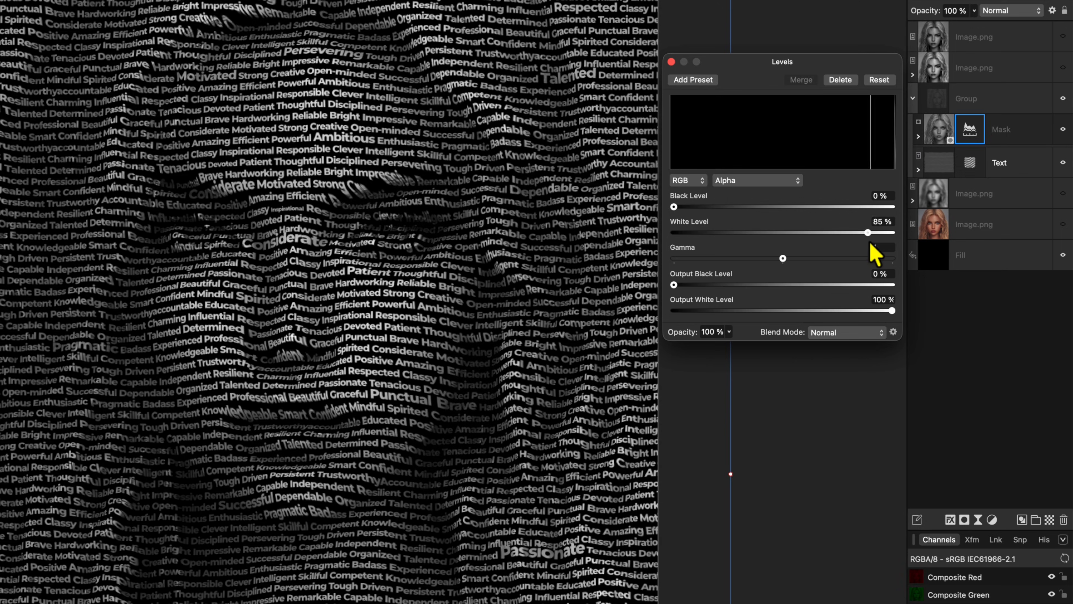
left_click_drag(674, 206, 720, 214)
left_click_drag(891, 233, 823, 235)
left_click(671, 62)
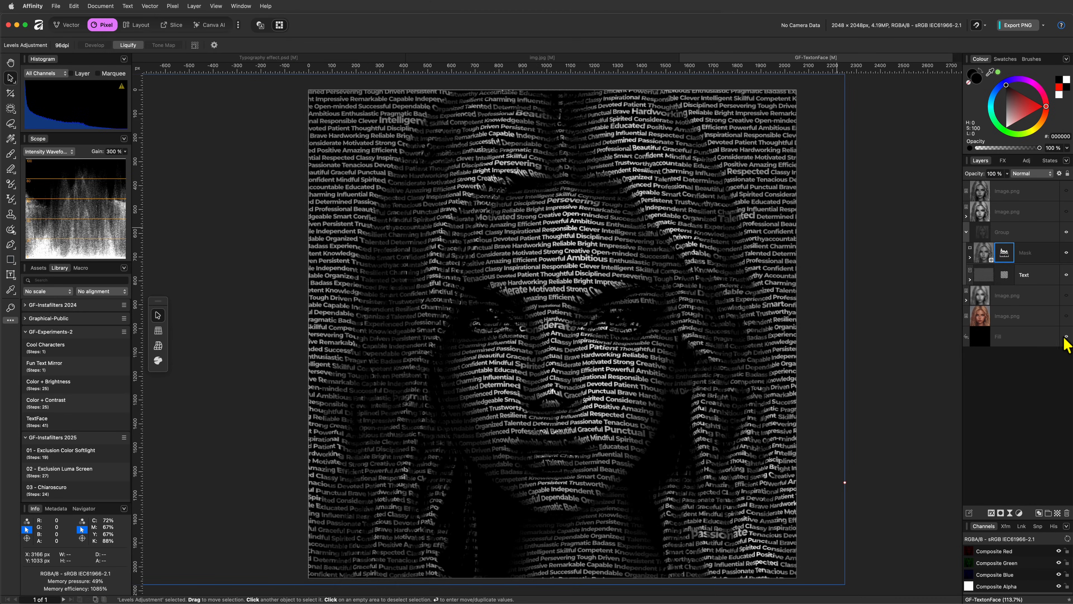
Try a pure red background Fill, then return it to black
left_click(987, 339)
mouse_move(1029, 120)
left_mouse_down()
mouse_move(1051, 103)
mouse_move(1020, 87)
mouse_move(1008, 112)
mouse_move(1044, 106)
left_mouse_up()
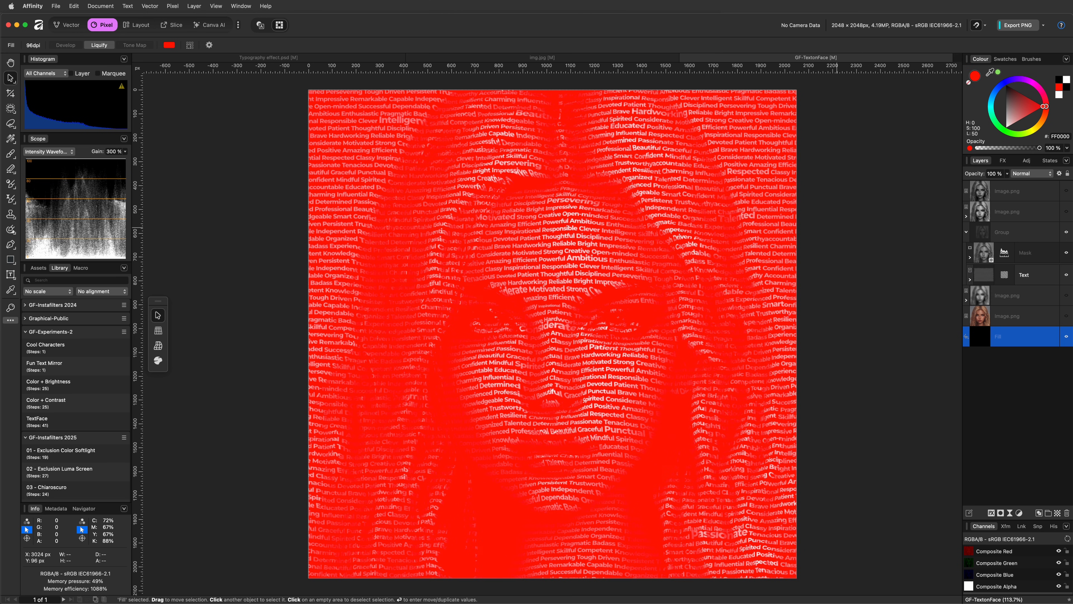
left_click(1059, 79)
Add a Gradient Map adjustment with its end colour changed to green
left_click(1019, 513)
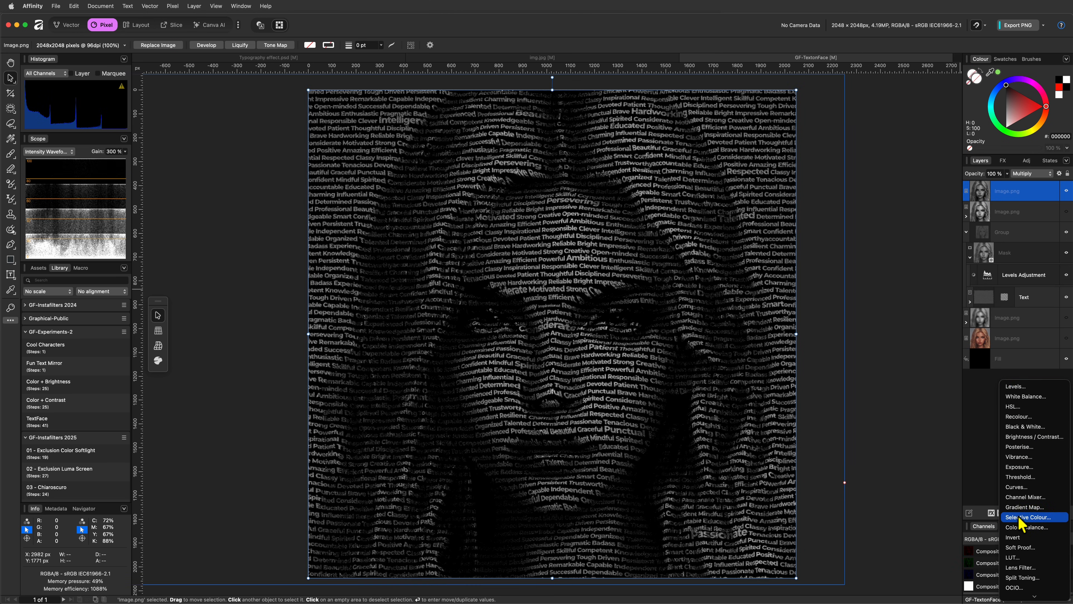
left_click(1017, 519)
left_click_drag(855, 443, 874, 443)
left_click(886, 339)
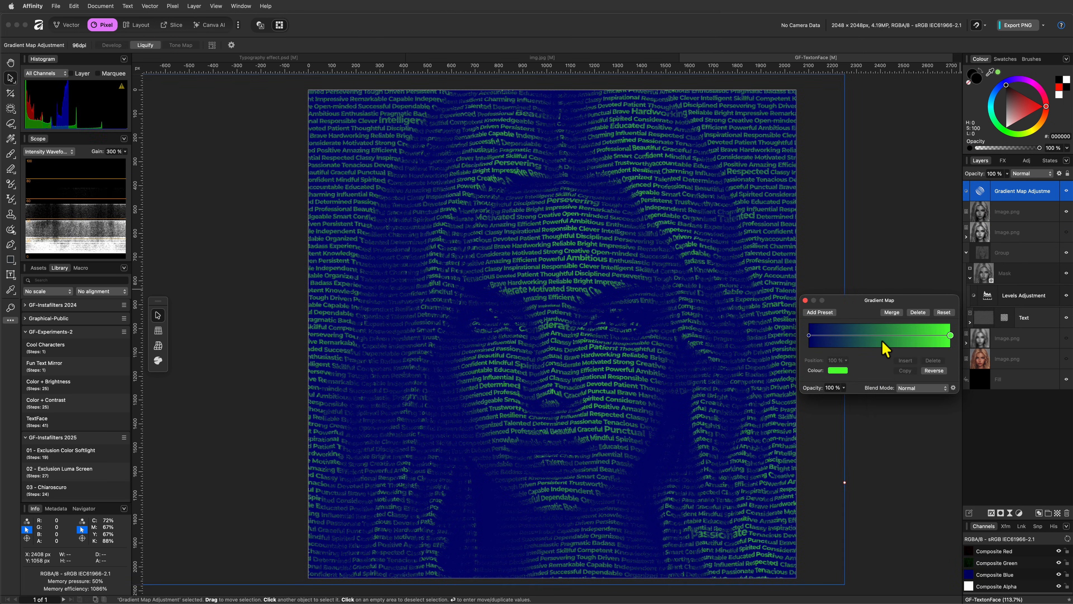
left_click(805, 301)
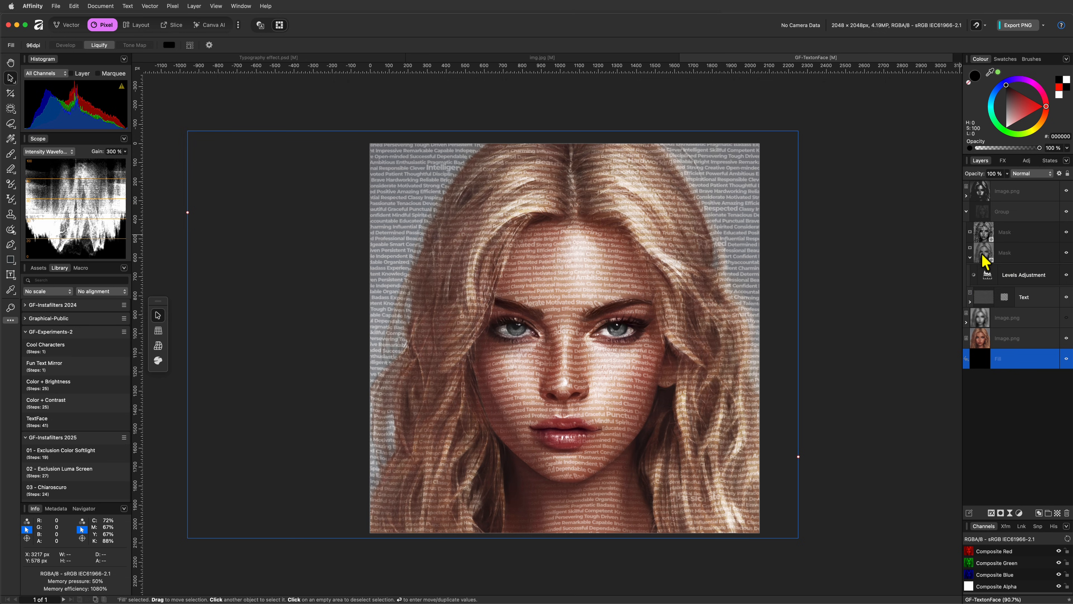
Paste the Brazil flag, enlarge and straighten it over the face, and set it to Multiply
left_click(981, 220)
key("super+v")
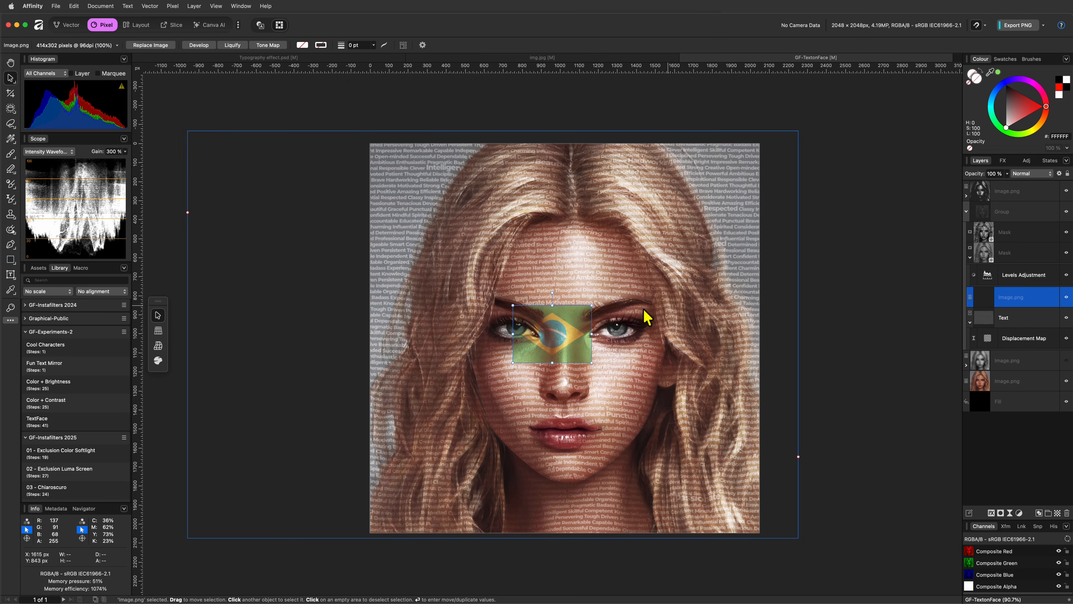
left_click_drag(562, 331, 828, 429)
left_click_drag(716, 345, 412, 340)
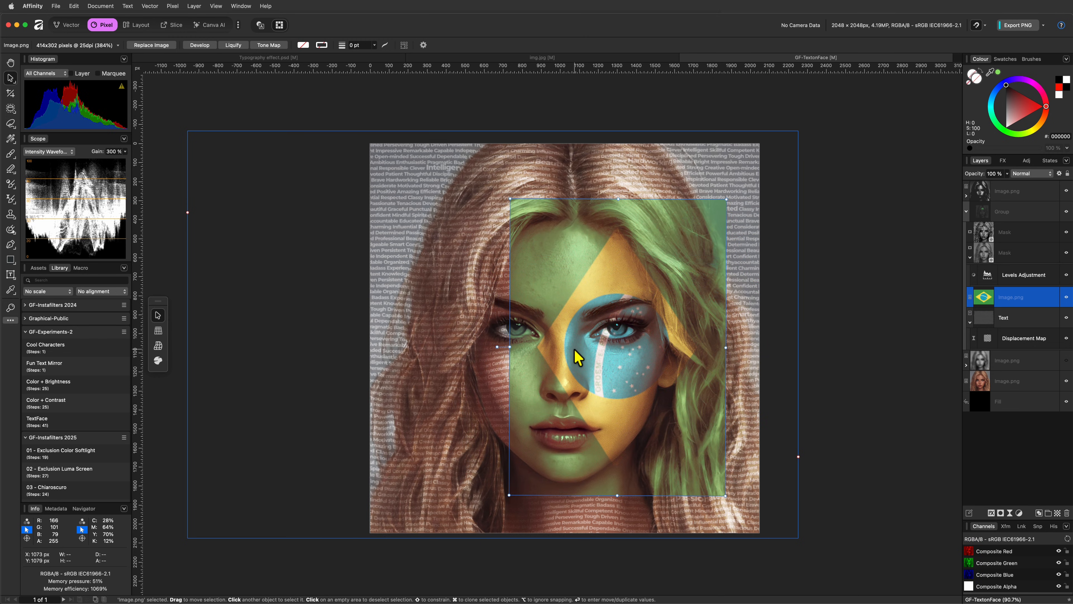
left_click_drag(575, 360, 633, 348)
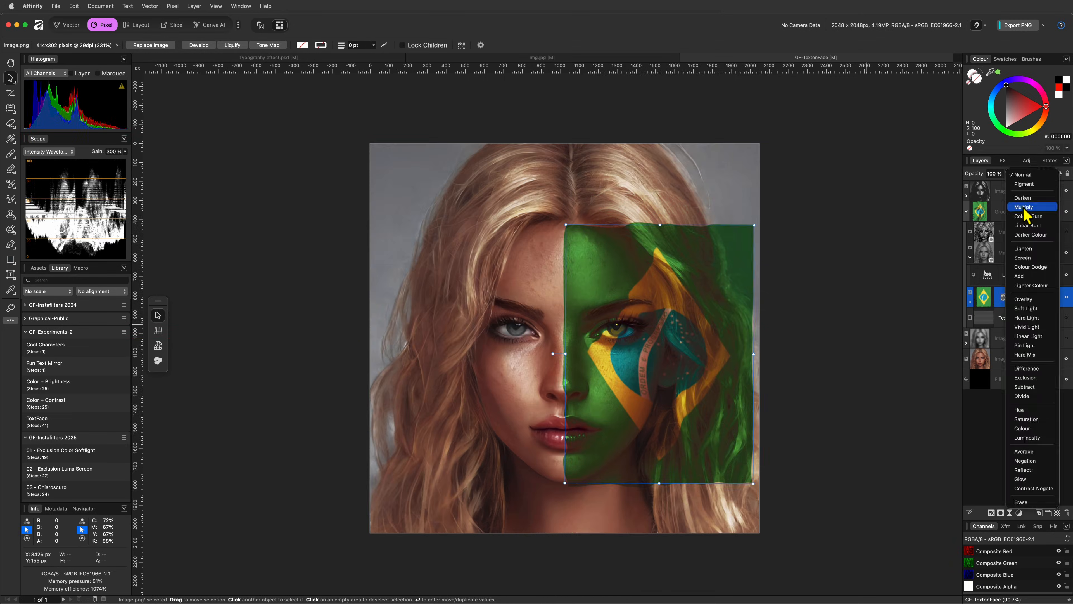
left_click(1027, 211)
Mask the flag group and brush away the flag edges beyond the face
left_click(982, 214)
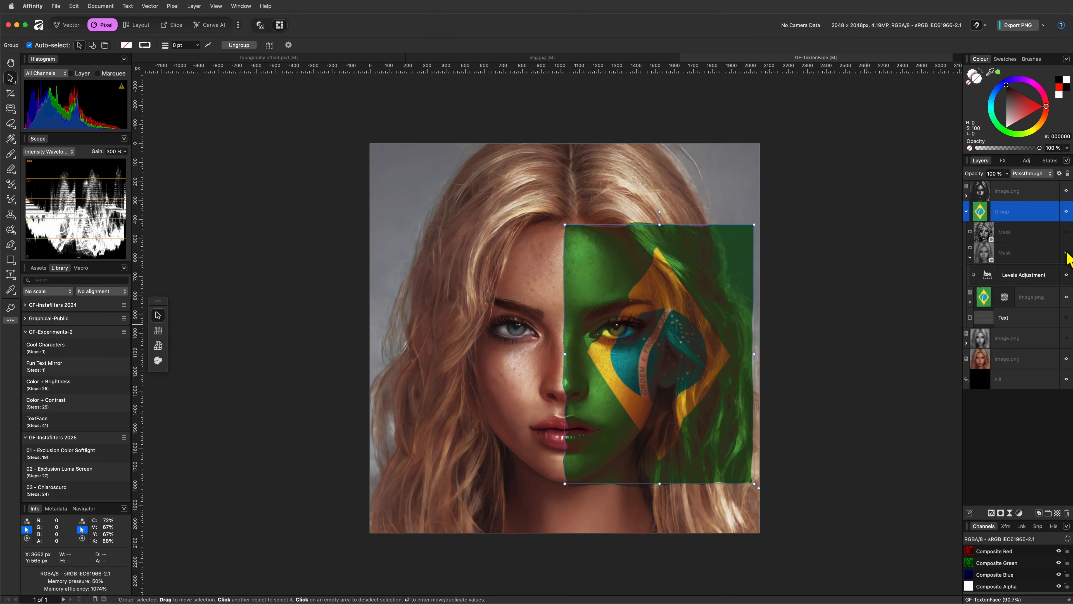
left_click(1001, 513)
key("b")
mouse_move(713, 473)
left_mouse_down()
mouse_move(685, 412)
mouse_move(669, 441)
mouse_move(558, 175)
mouse_move(548, 491)
left_mouse_up()
key("bracketleft")
key("bracketleft")
key("bracketleft")
key("bracketleft")
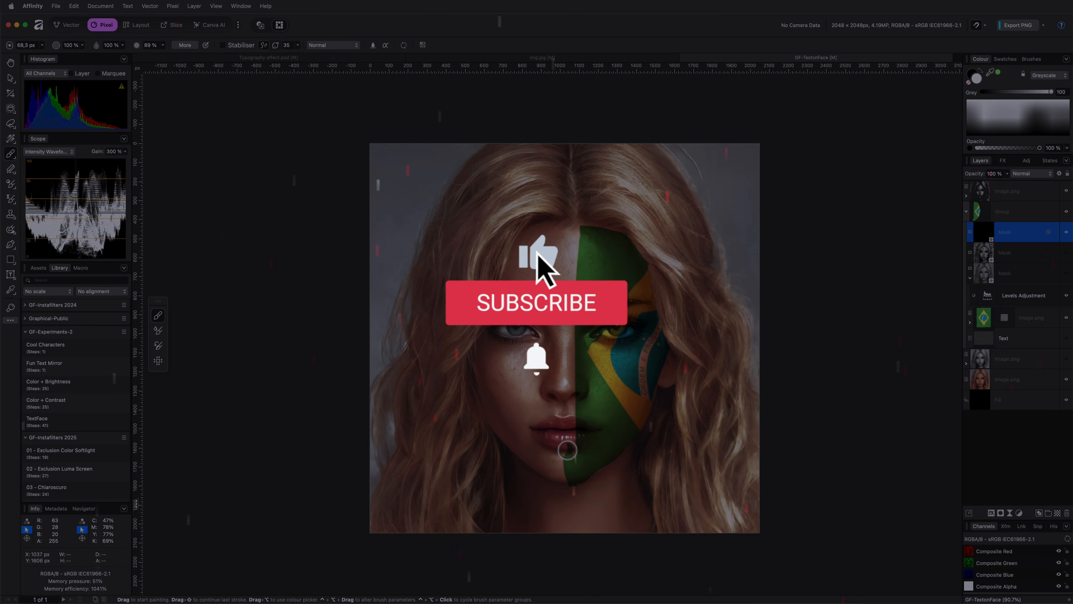
scroll(633, 333, "up", 5)
key("bracketleft")
key("bracketleft")
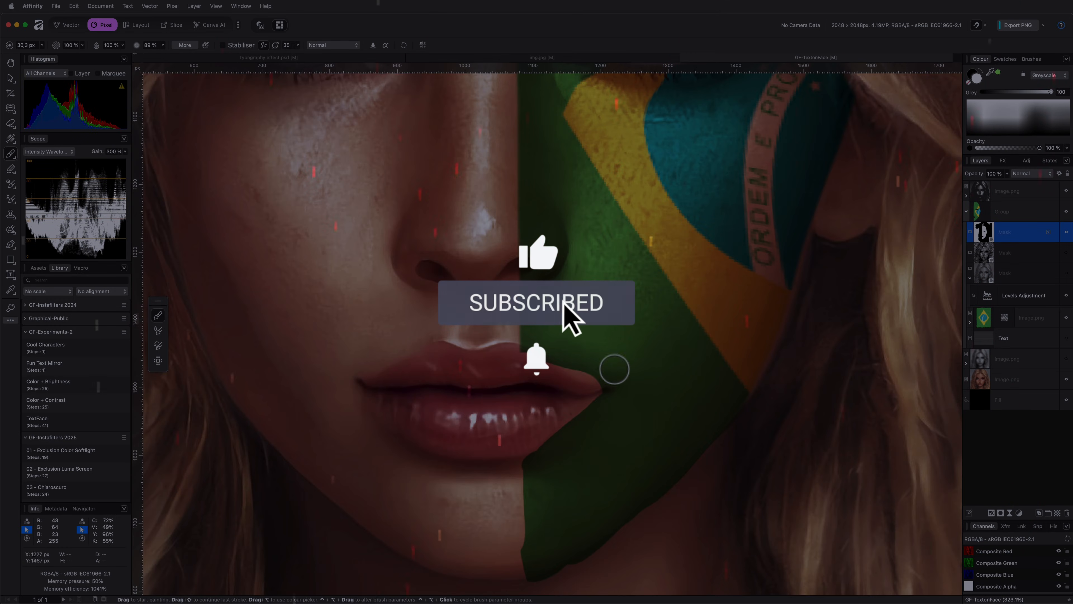
scroll(592, 384, "down", 5)
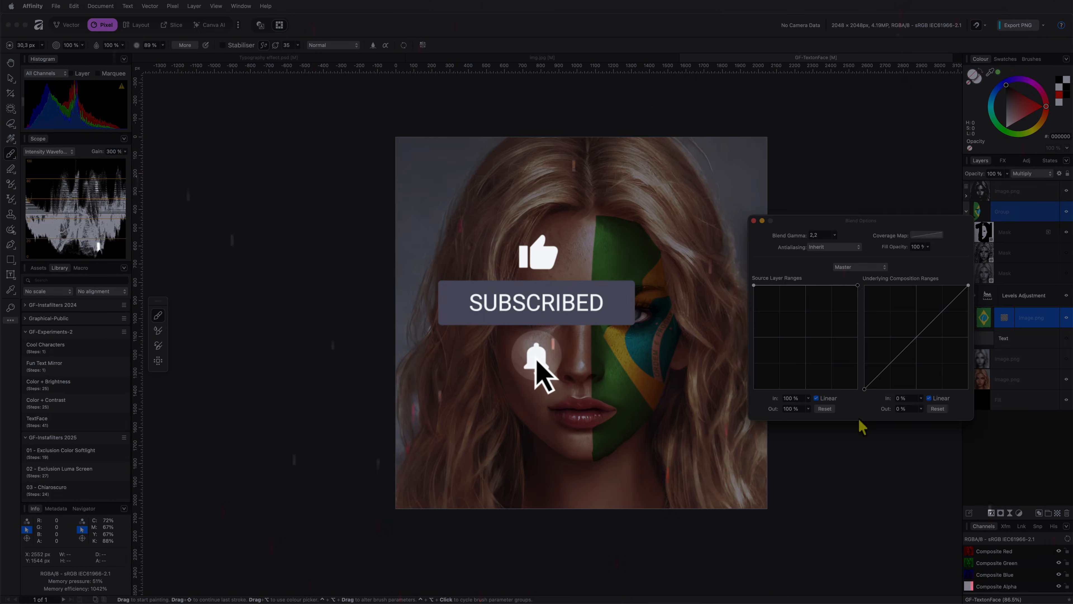
key("Return")
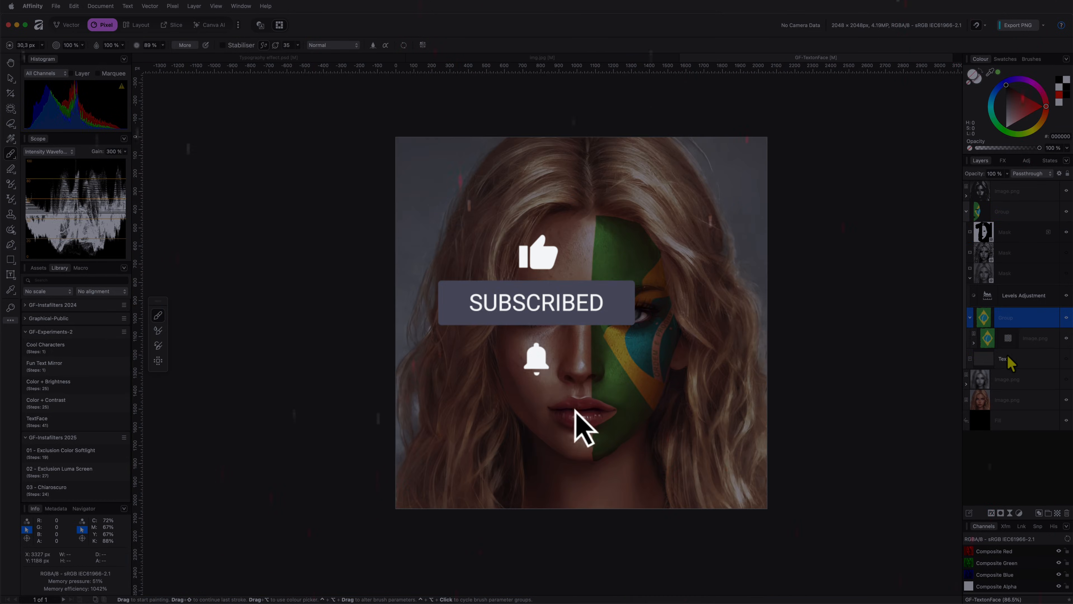